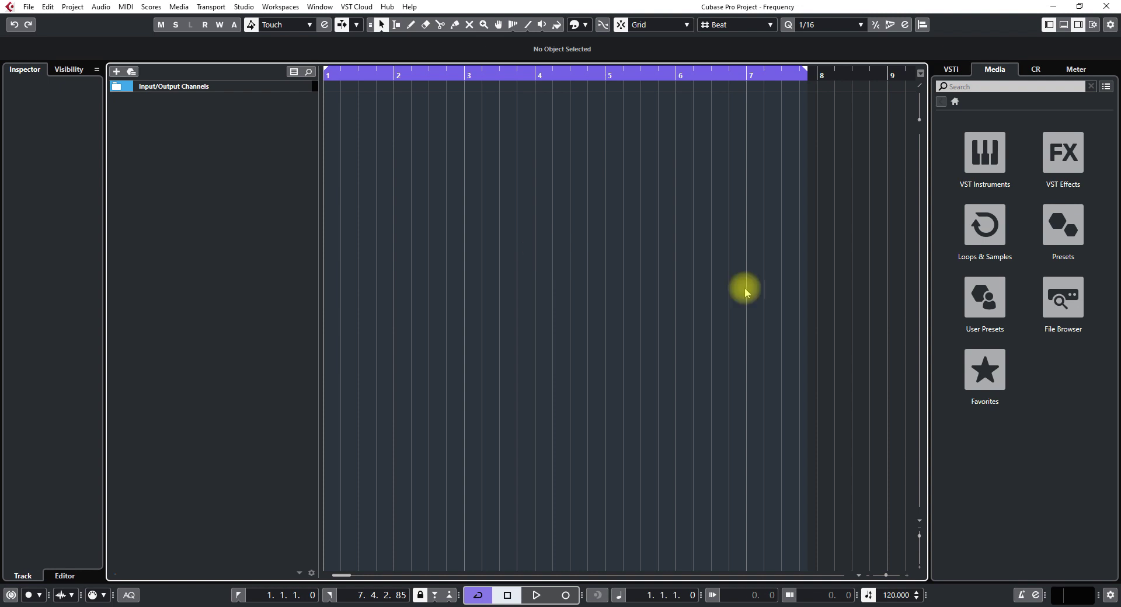
# Open the File Browser to show the Country Rock sample loops.
pyautogui.click(1068, 304)
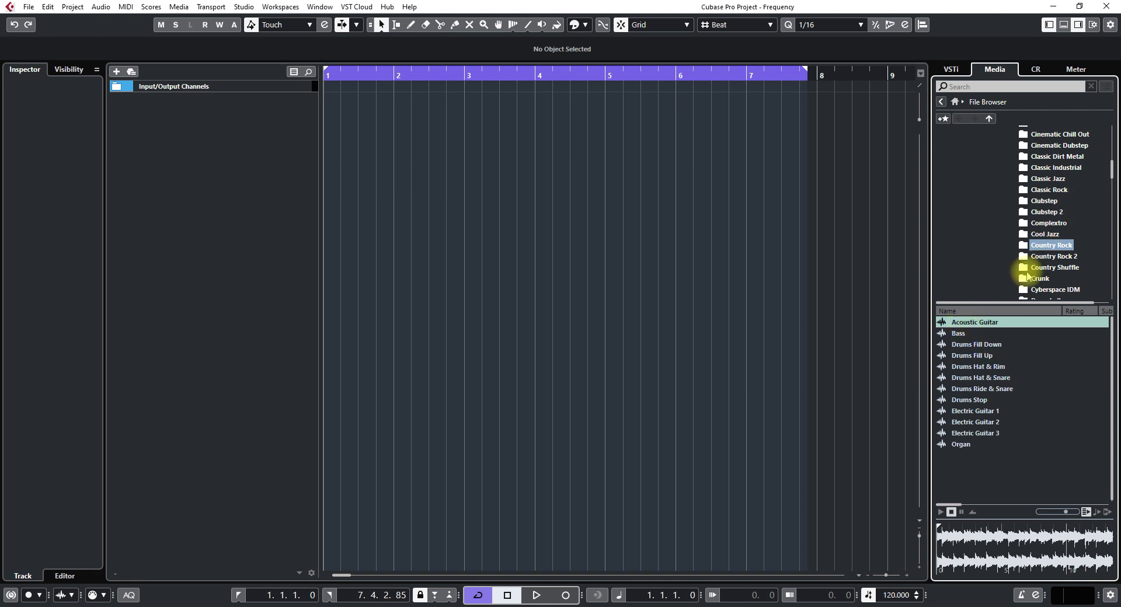
# Preview the Acoustic Guitar, Bass and Drums Hat & Snare loops, then stop the preview.
pyautogui.click(967, 323)
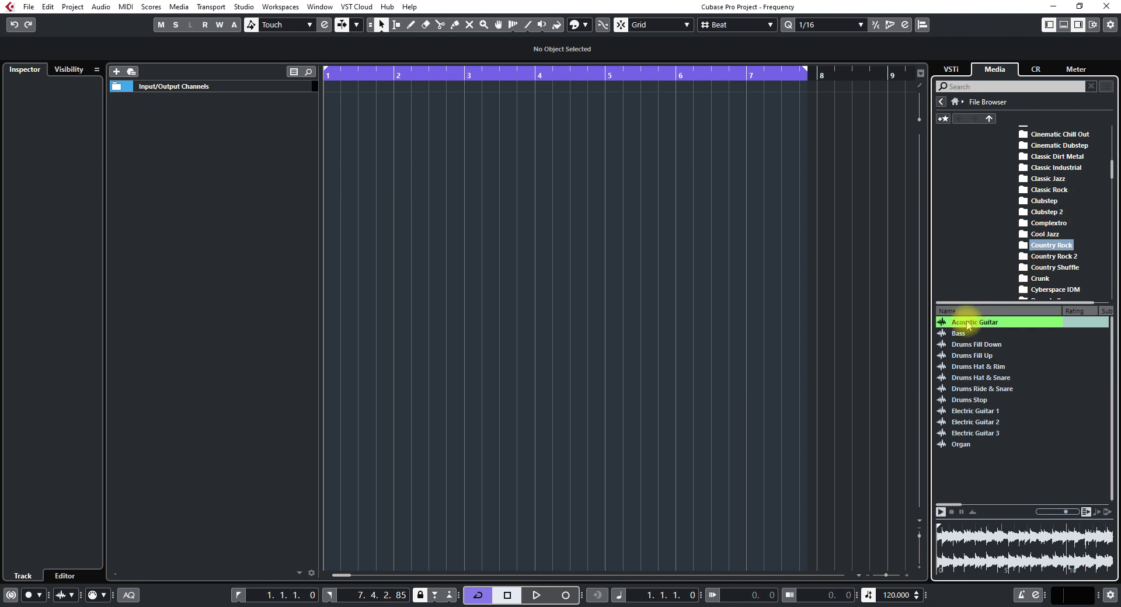
pyautogui.click(961, 334)
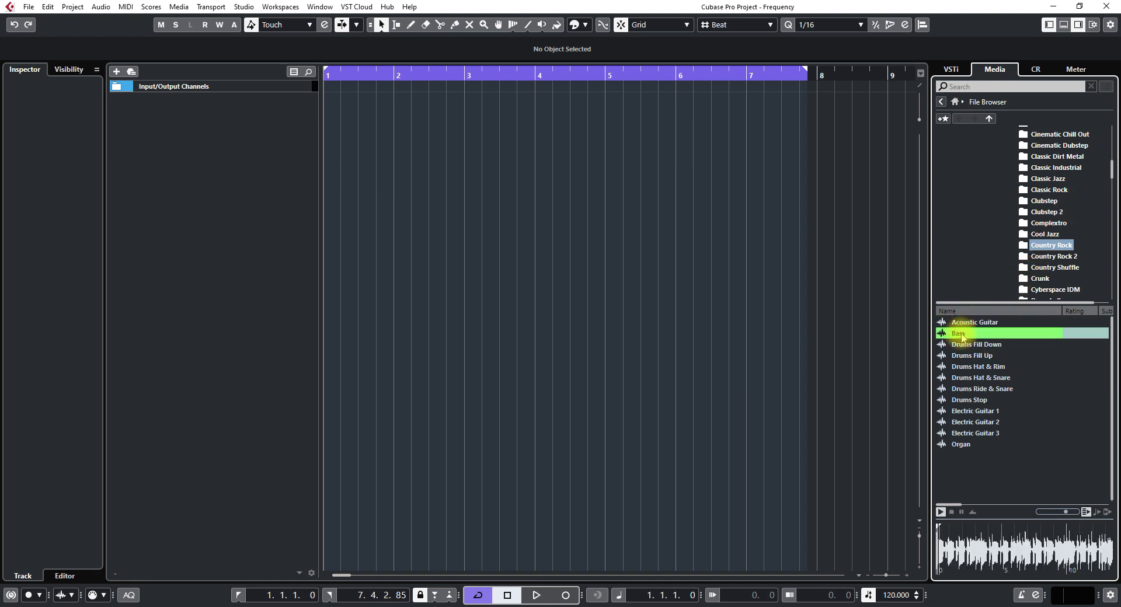
pyautogui.click(967, 379)
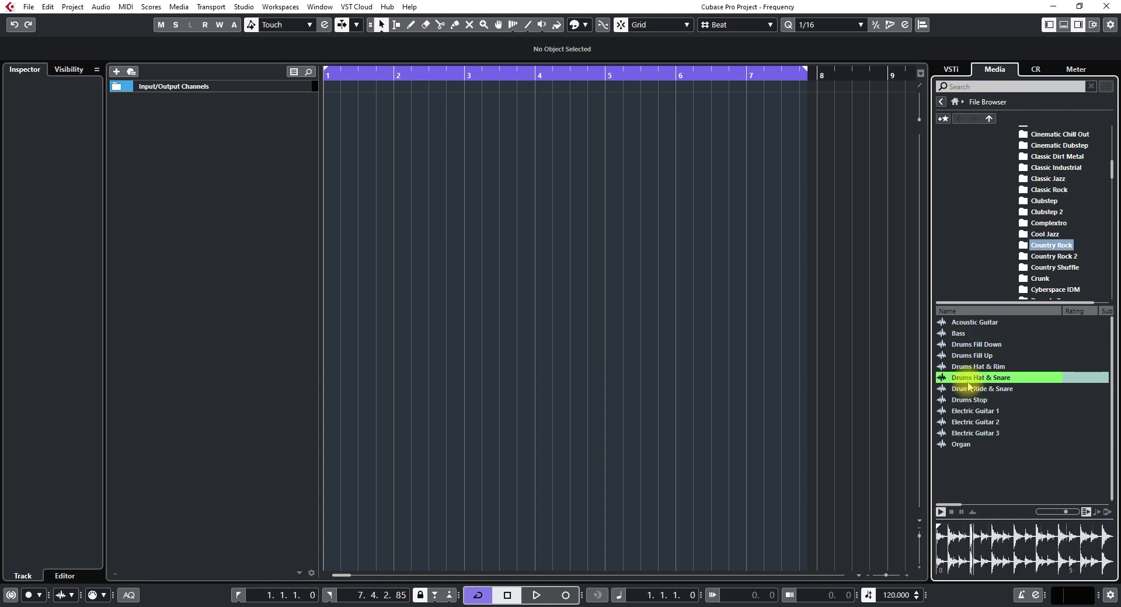
pyautogui.press('space')
# Select Bass and Acoustic Guitar with Drums Hat & Snare and drag all three to bar 1.
pyautogui.keyDown('ctrl'); pyautogui.click(958, 332); pyautogui.keyUp('ctrl')
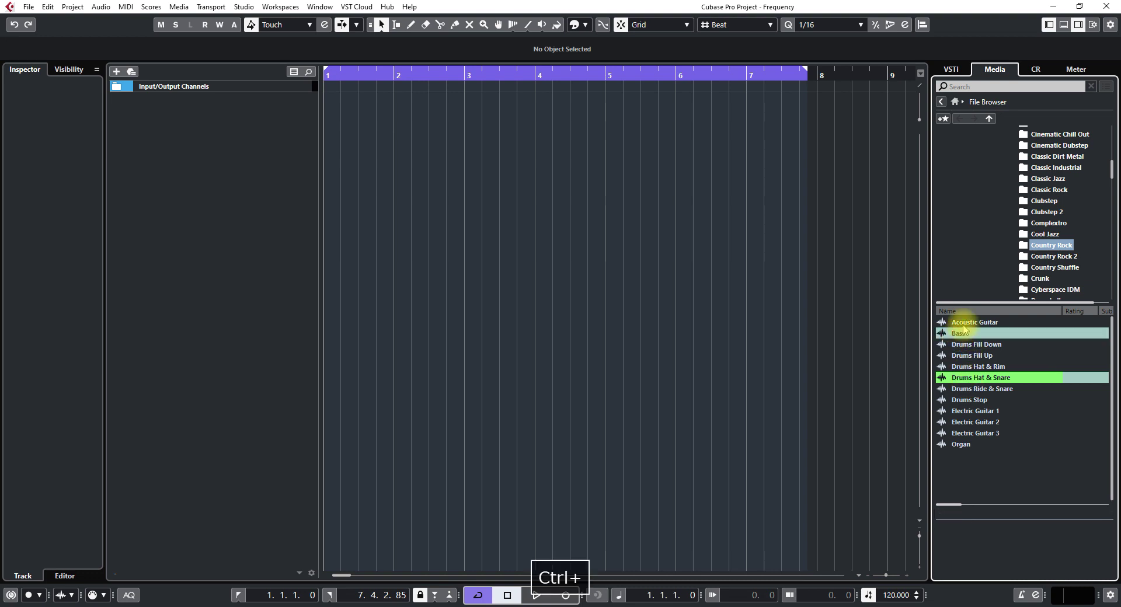
pyautogui.keyDown('ctrl'); pyautogui.click(963, 322); pyautogui.keyUp('ctrl')
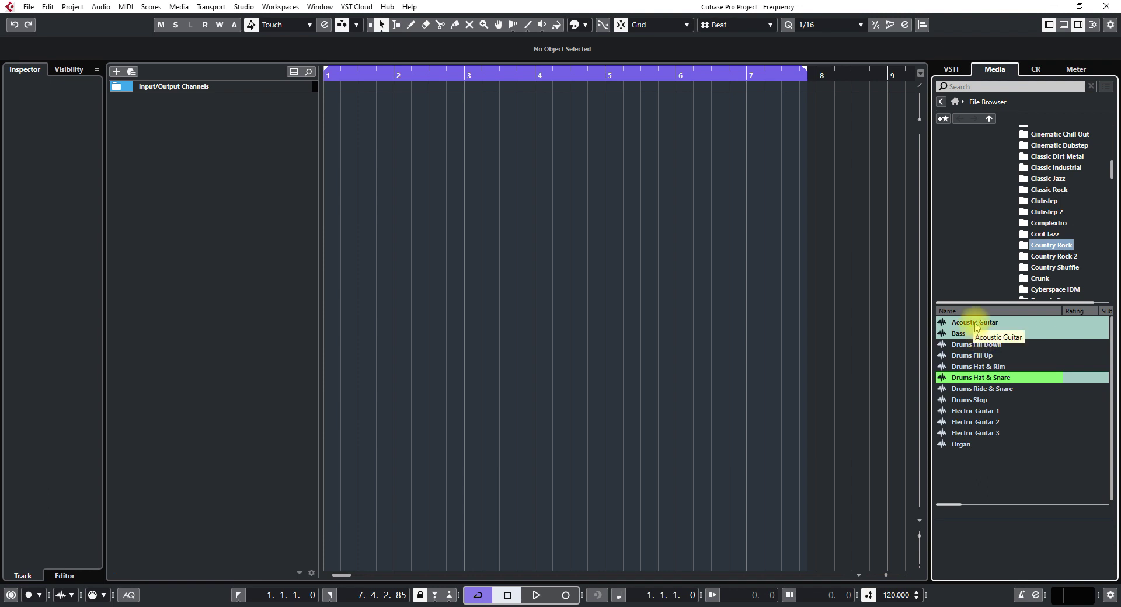
pyautogui.moveTo(975, 327); pyautogui.dragTo(325, 106)
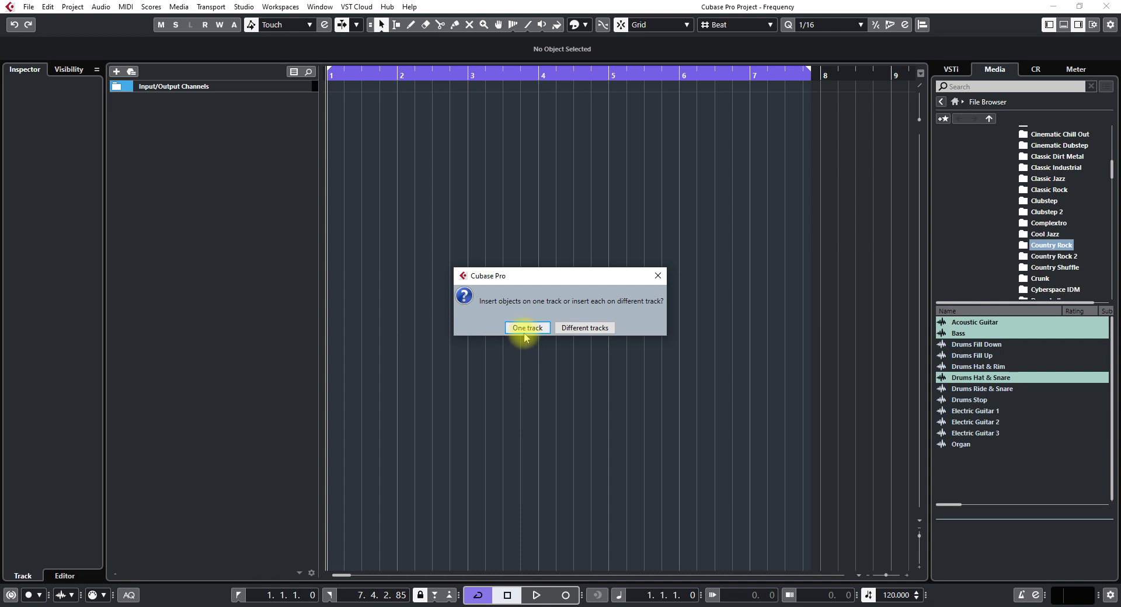
# Import the loops onto different tracks, copying files into the project, and enlarge the track rows.
pyautogui.click(582, 329)
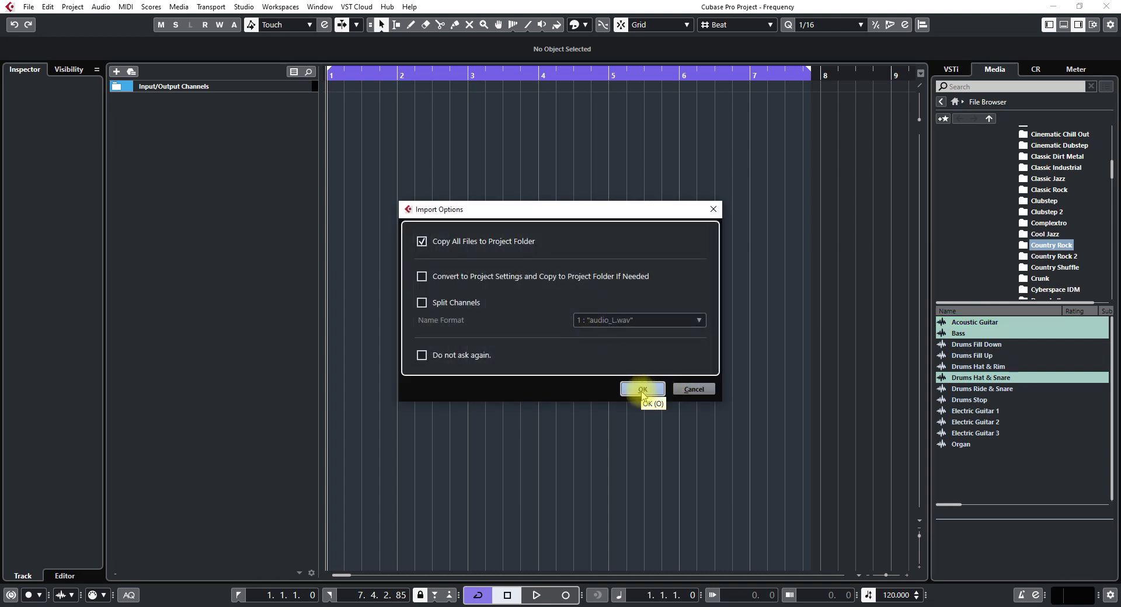
pyautogui.click(642, 389)
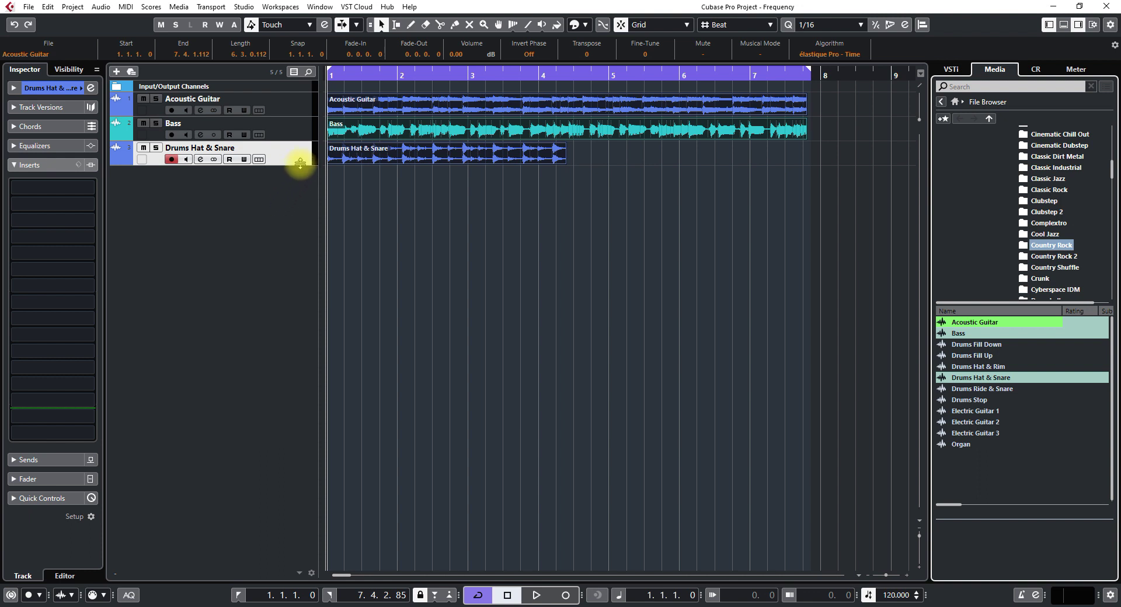
pyautogui.moveTo(300, 163); pyautogui.dragTo(314, 197)
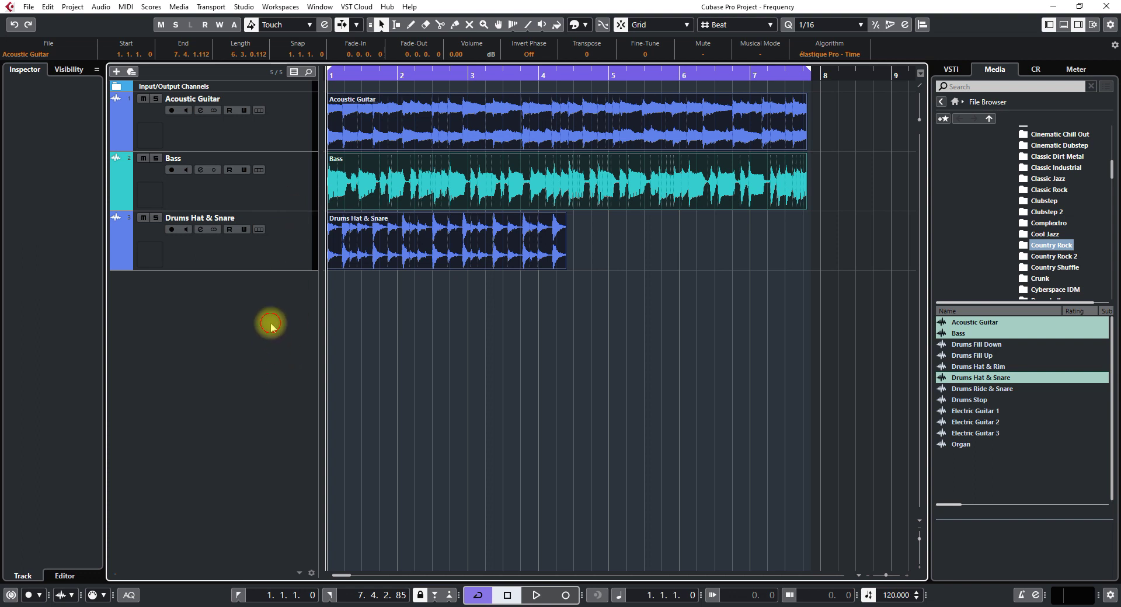
# Play the project back with cycle looping switched off.
pyautogui.click(551, 292)
pyautogui.press('space')
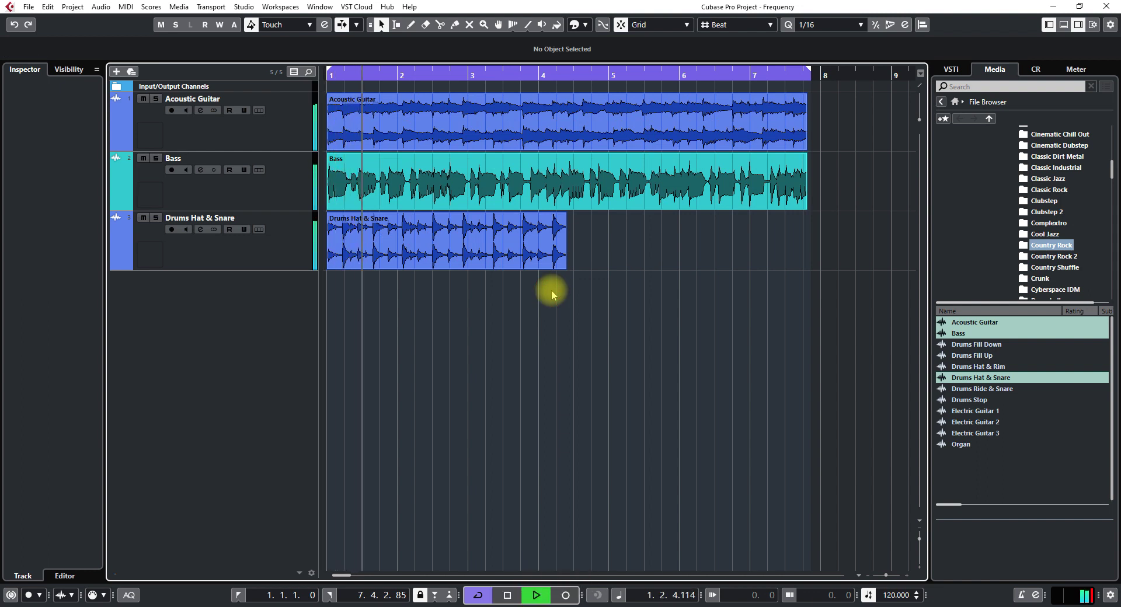
pyautogui.press('KP_Divide')
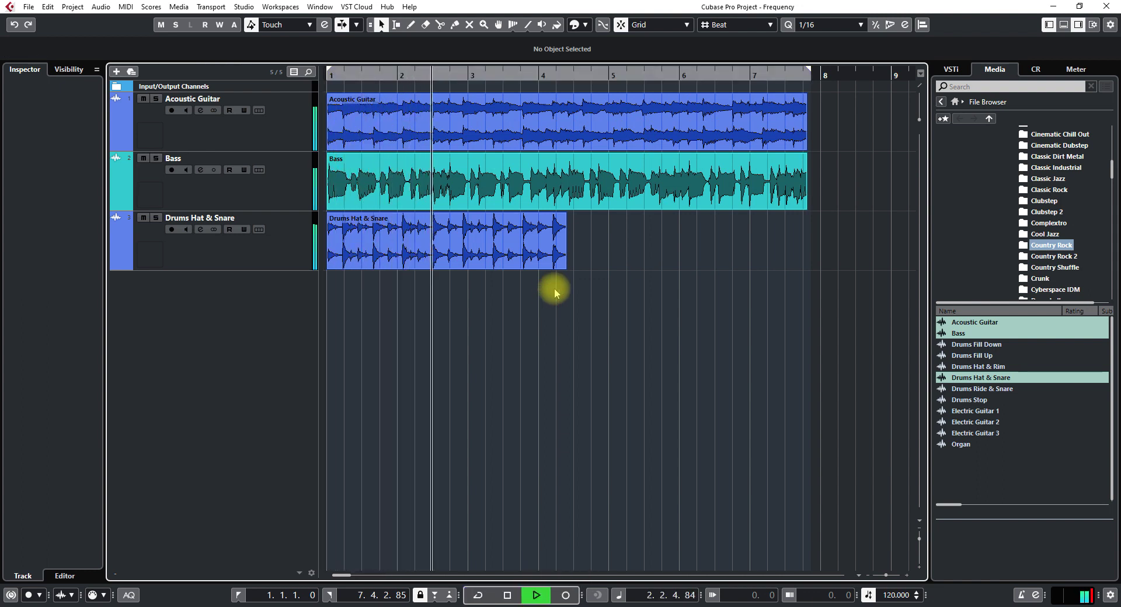
pyautogui.press('space')
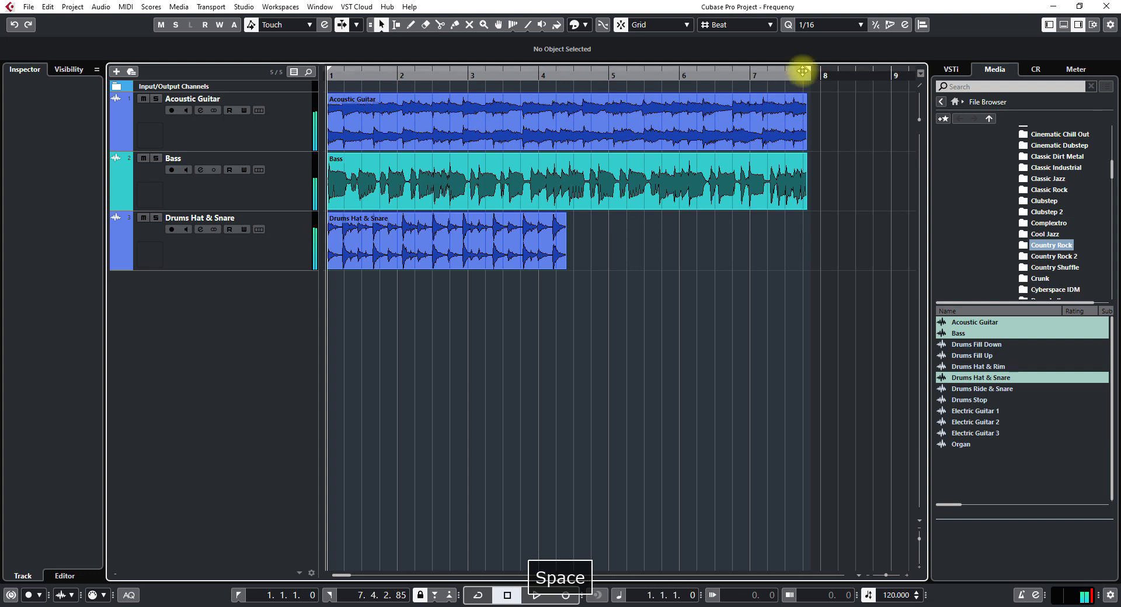
# Fit the cycle range to all three events (1.1.1.0 to 7.4.1.112) and re-enable cycle.
pyautogui.moveTo(807, 69); pyautogui.dragTo(399, 105)
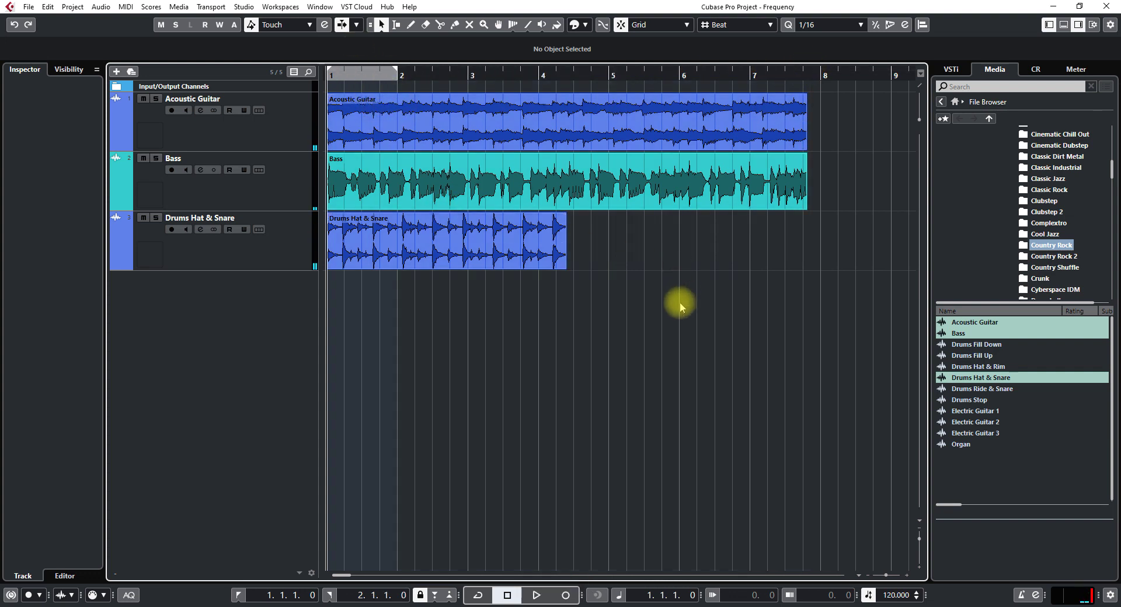
pyautogui.click(625, 311)
pyautogui.hotkey('ctrl', 'a')
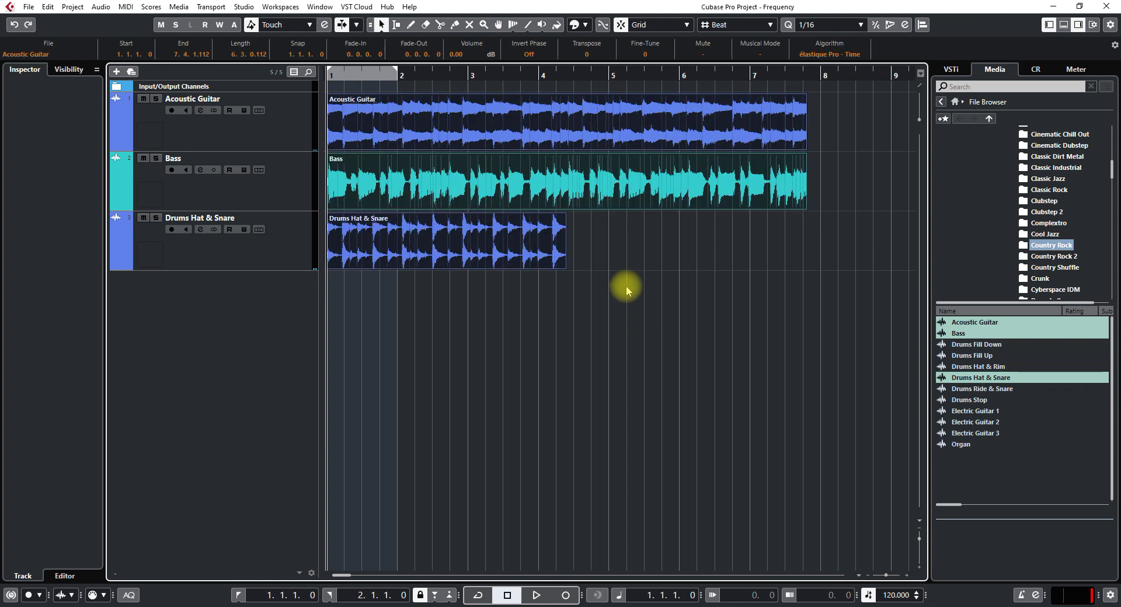
pyautogui.press('p')
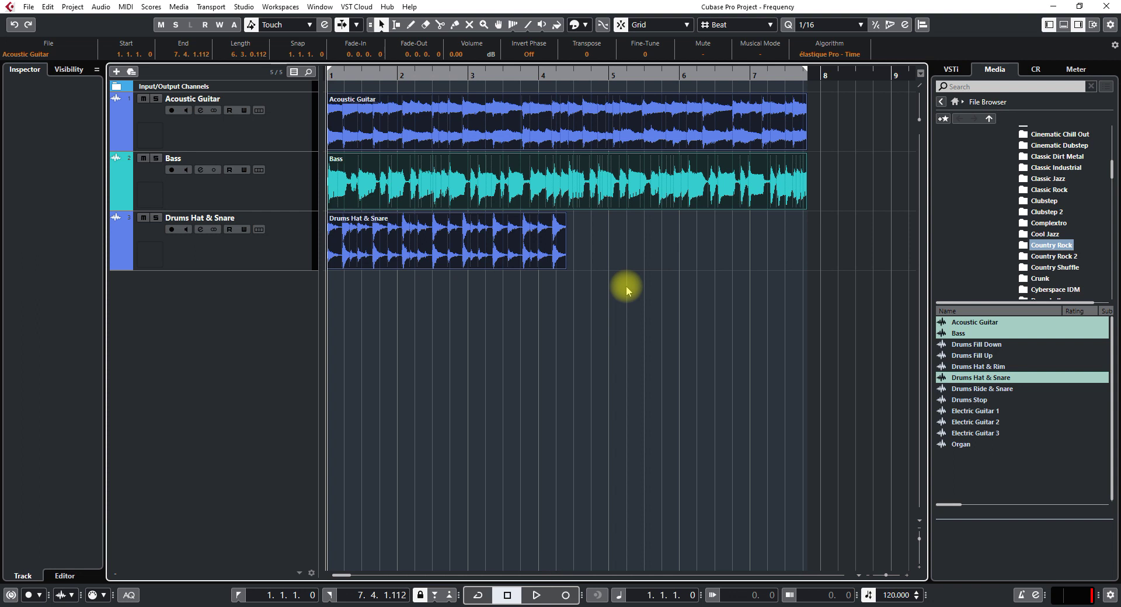
pyautogui.press('/')
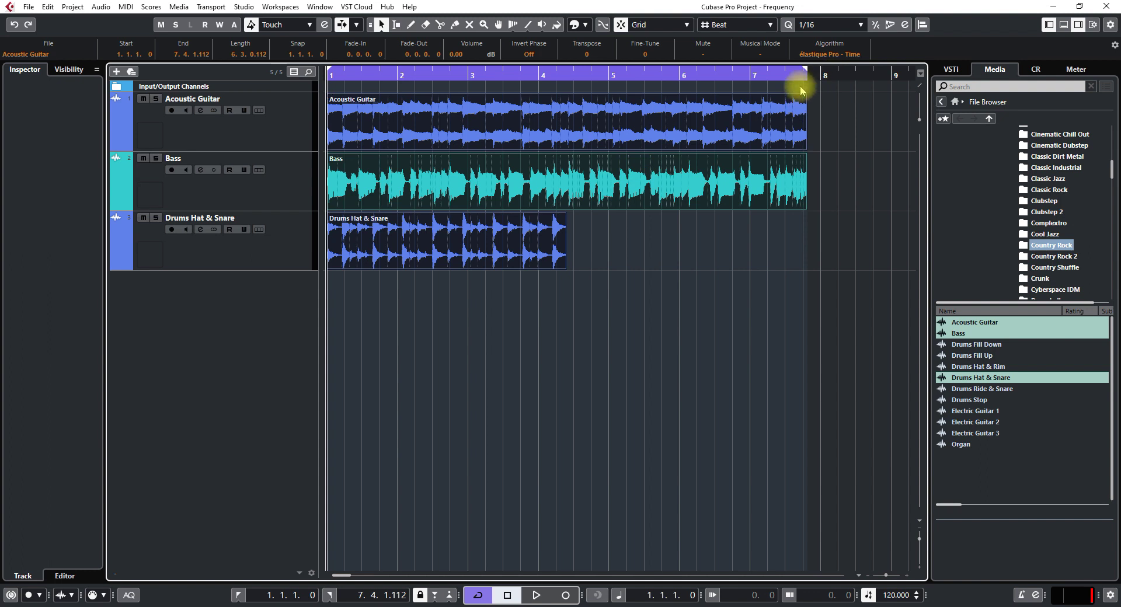
# Set the selected guitar, bass and drum events to Musical Mode, stretching the loops to bar 9.
pyautogui.scroll(2, 833, 260)
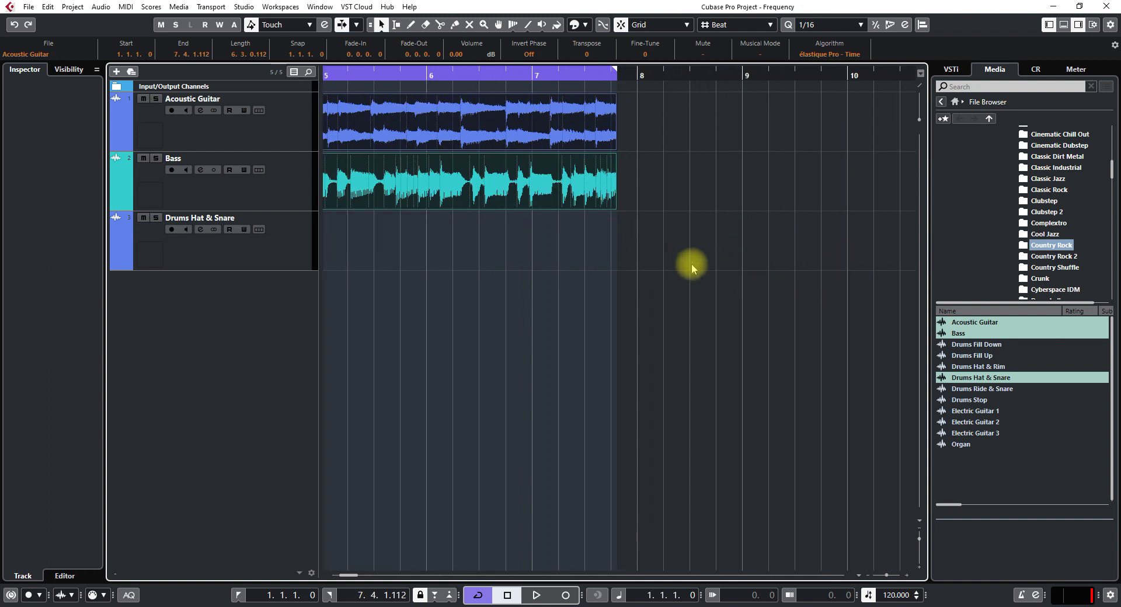
pyautogui.scroll(2, 691, 264)
pyautogui.hscroll(-3, 467, 283)
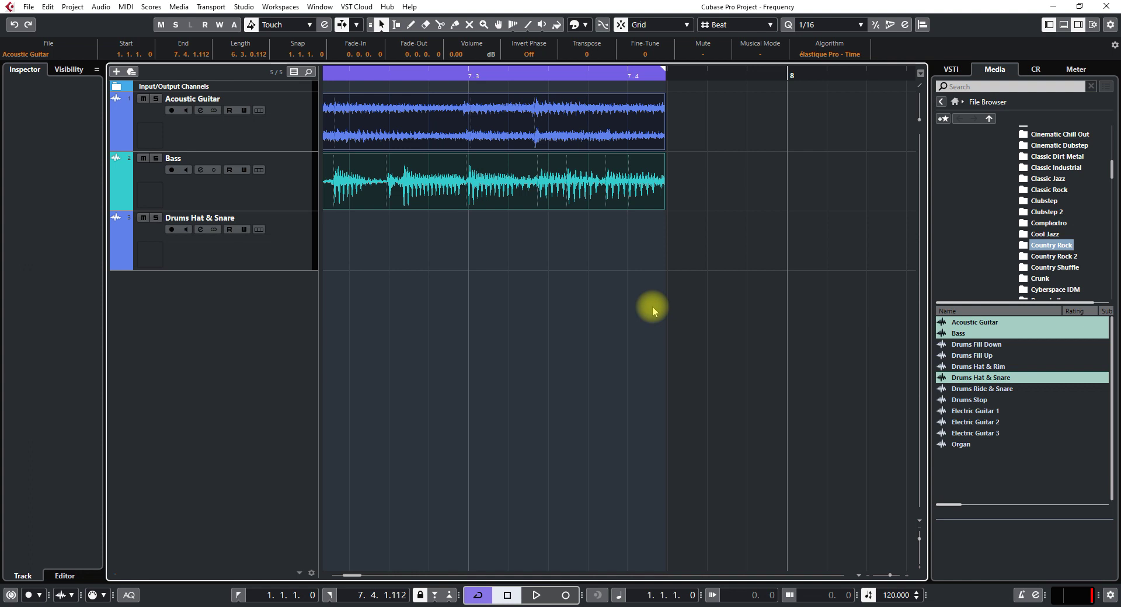
pyautogui.hscroll(-3, 816, 292)
pyautogui.hscroll(6, 500, 284)
pyautogui.hscroll(-4, 525, 280)
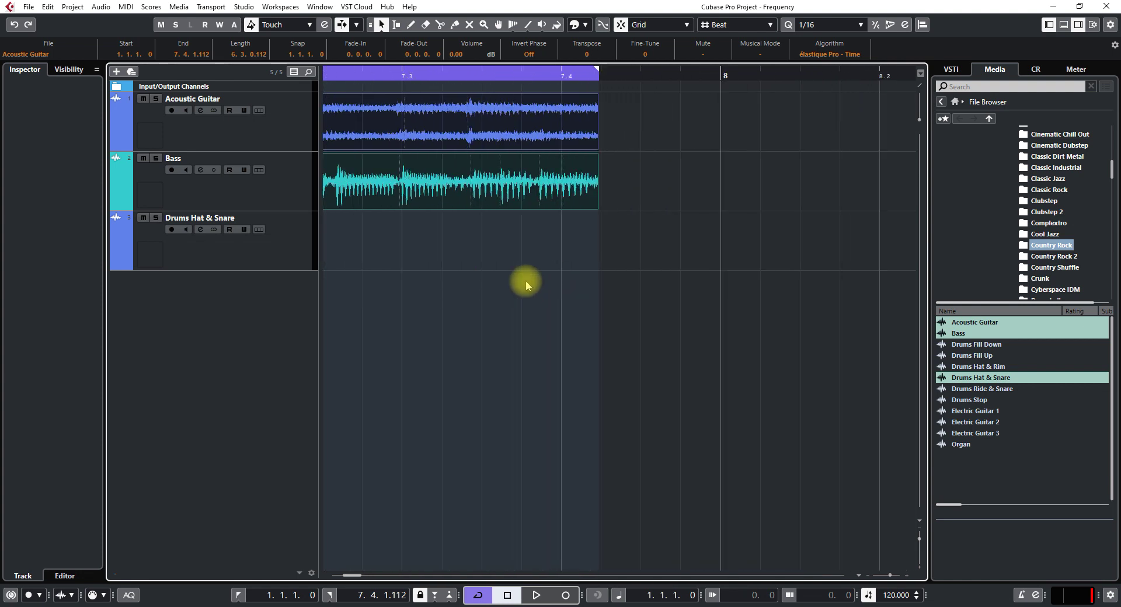
pyautogui.hscroll(1, 615, 281)
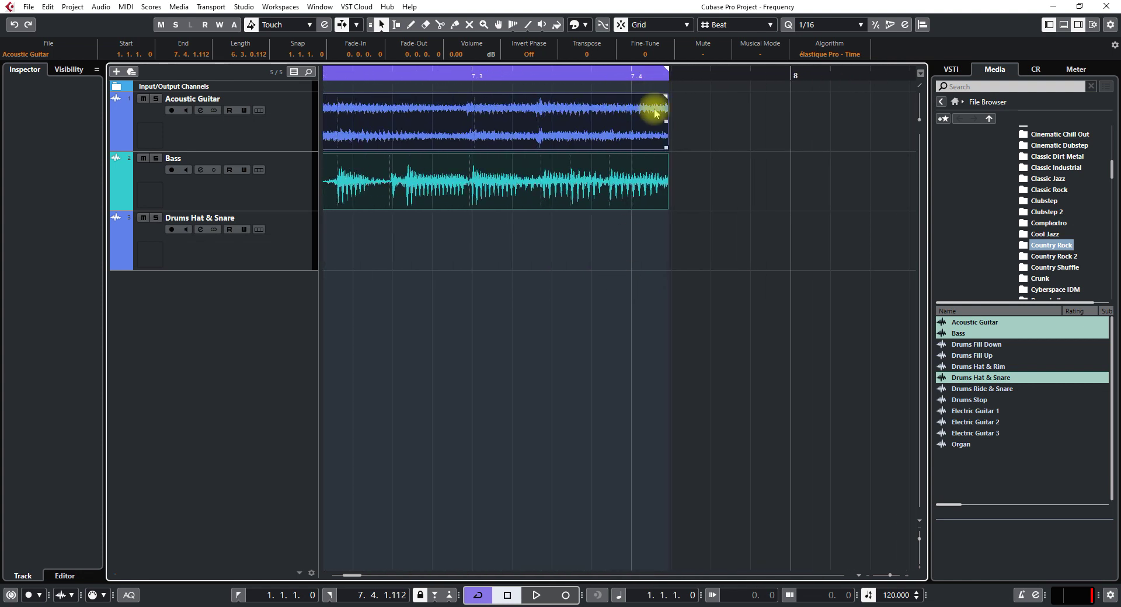
pyautogui.scroll(-4, 715, 242)
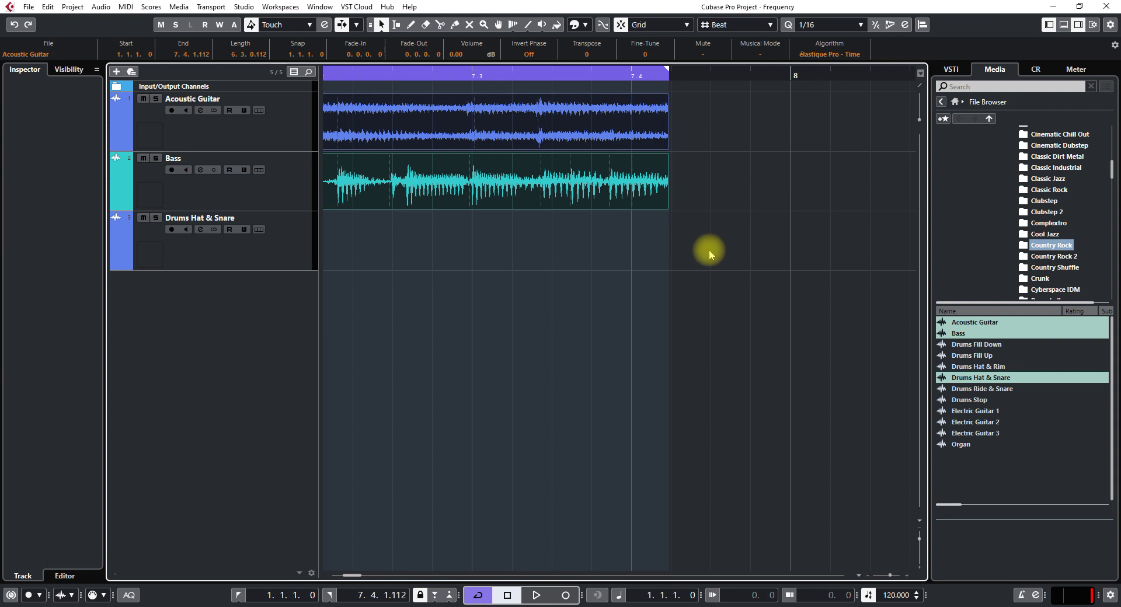
pyautogui.scroll(-1, 706, 262)
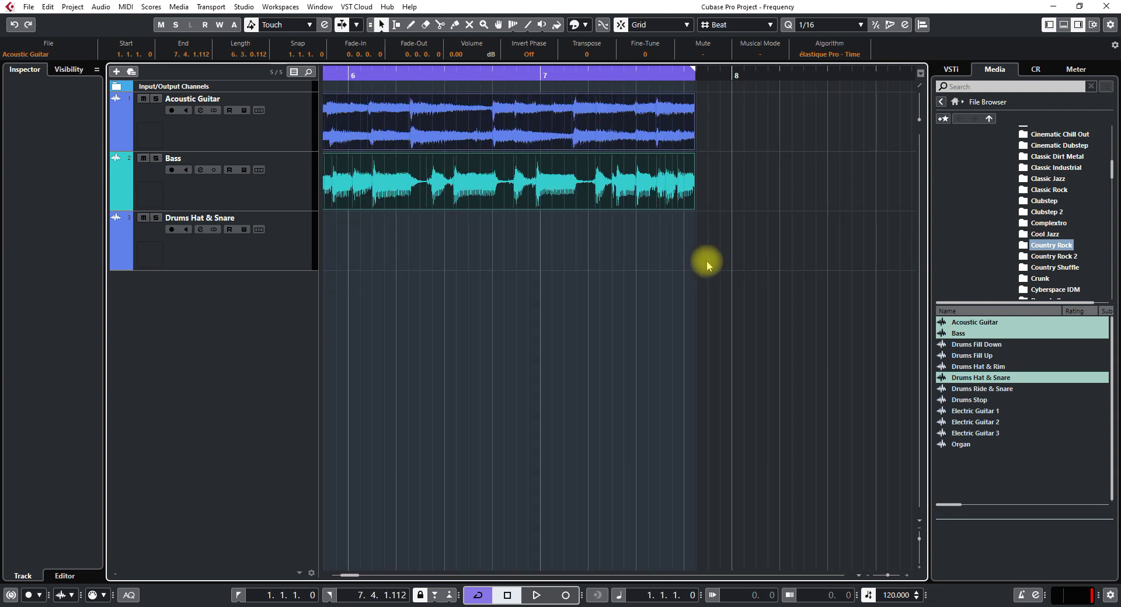
pyautogui.click(760, 54)
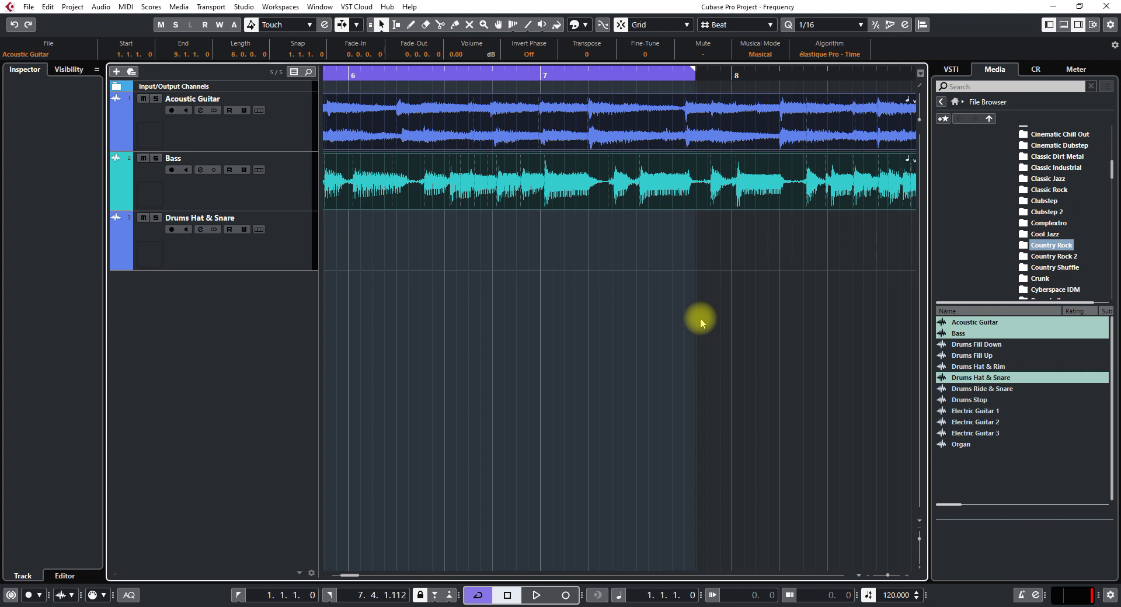
pyautogui.hotkey('shift', 'f')
pyautogui.scroll(1, 899, 128)
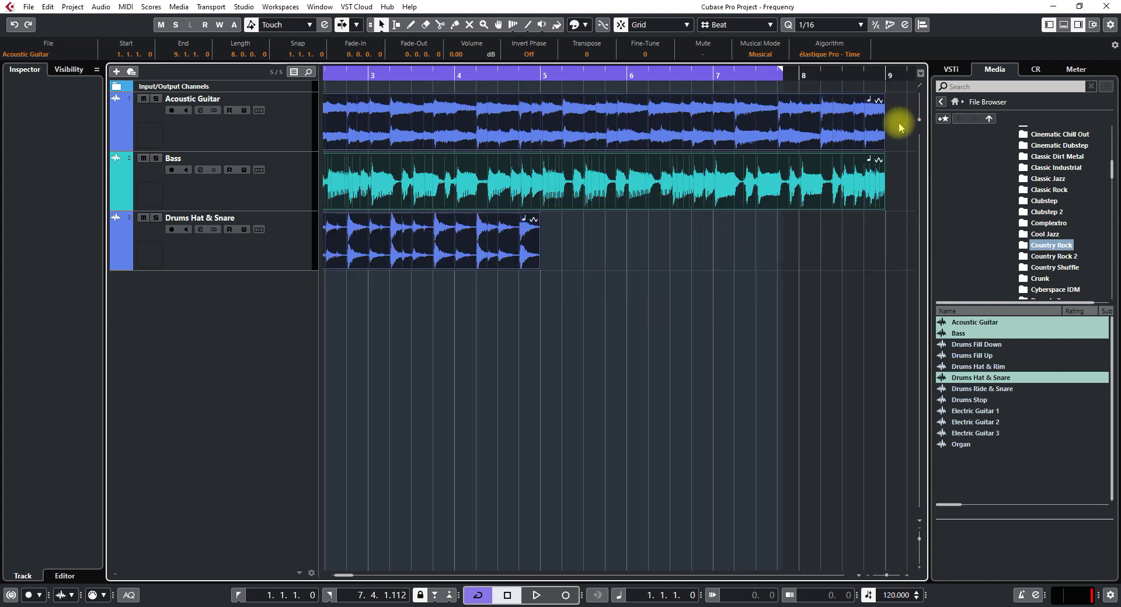
pyautogui.scroll(5, 899, 127)
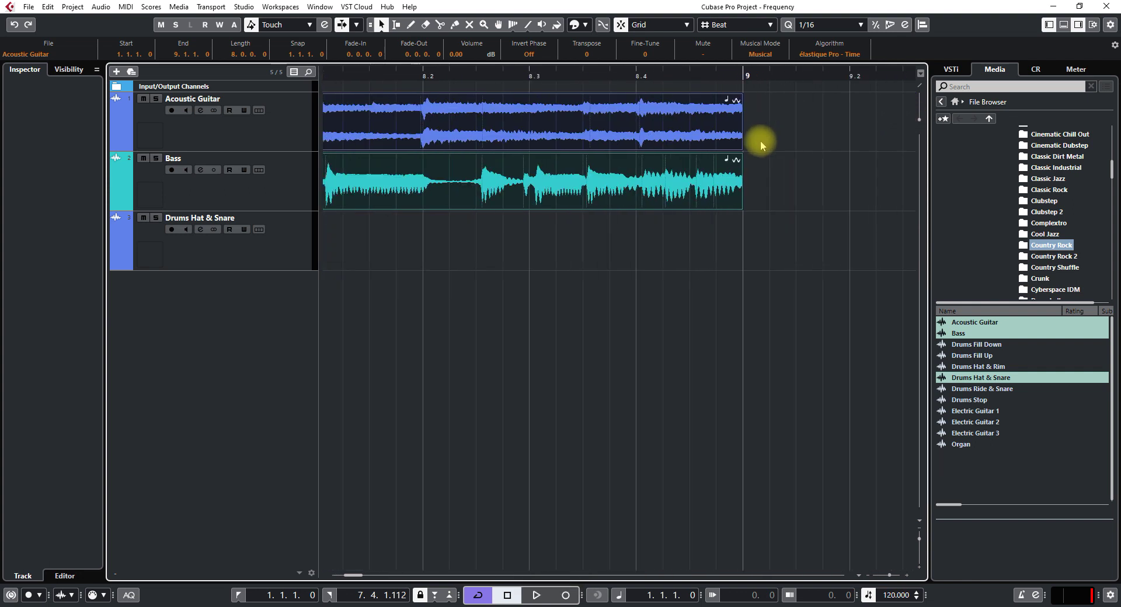
pyautogui.scroll(-6, 759, 140)
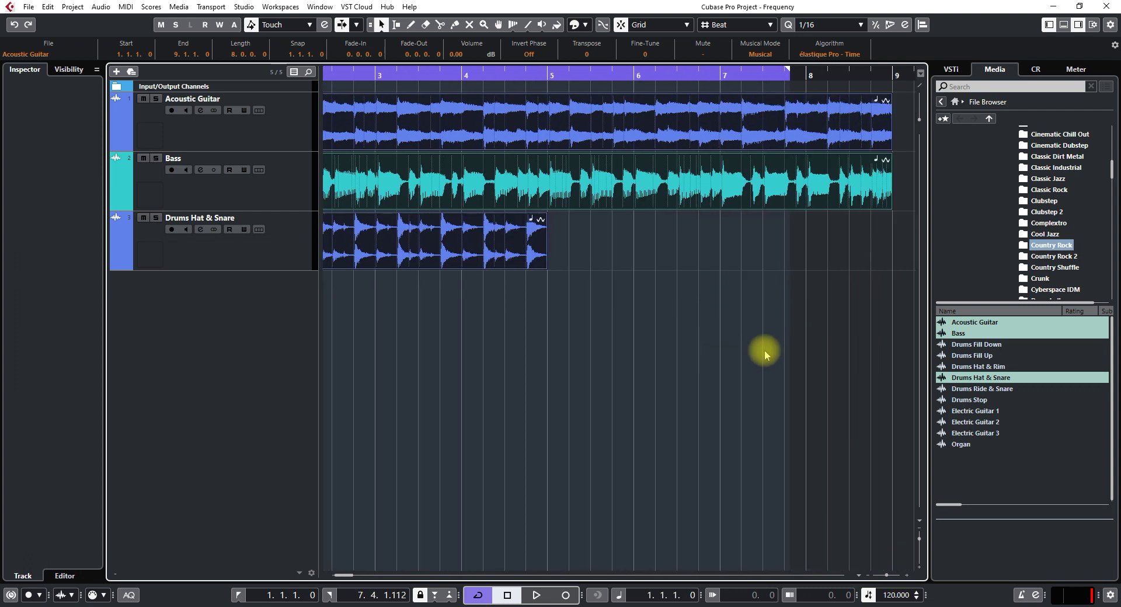
# Undo the time-stretch, start playback and enable Musical Mode on the events.
pyautogui.hotkey('ctrl', 'z')
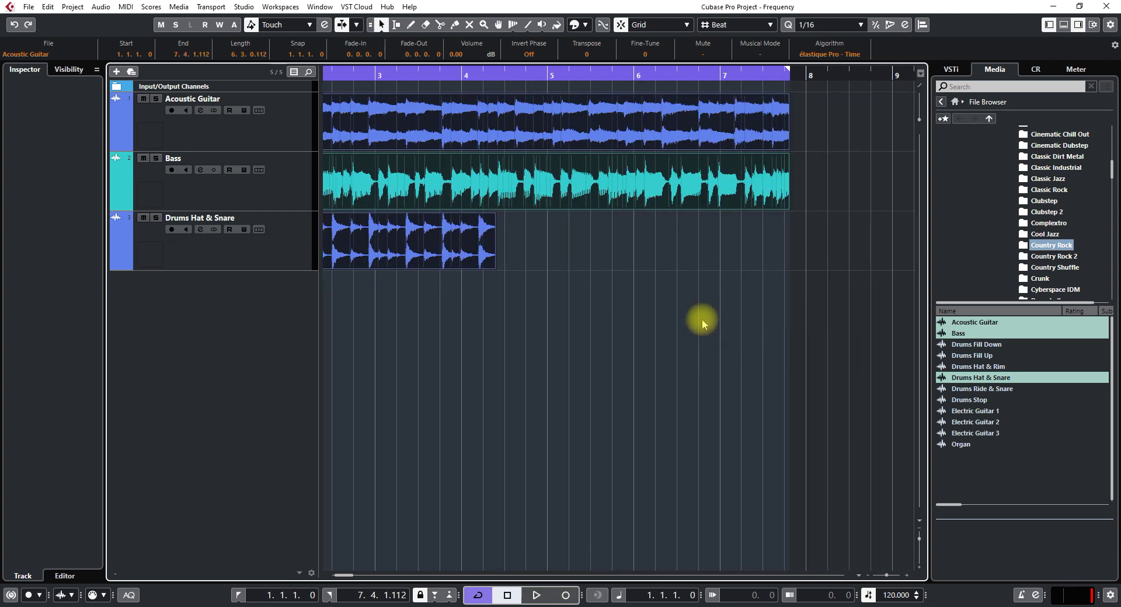
pyautogui.press('space')
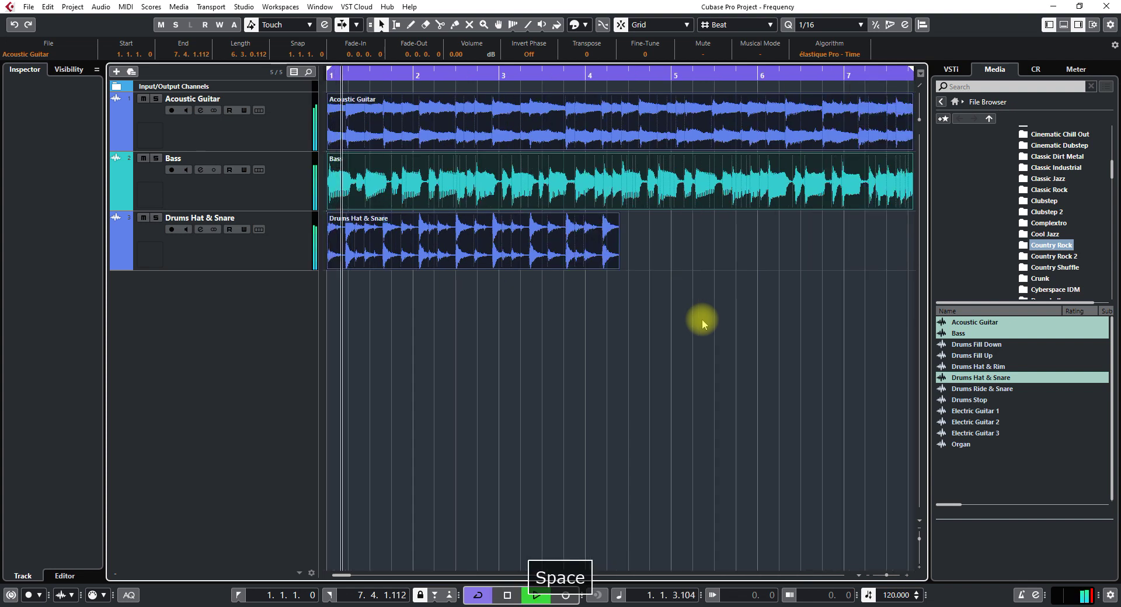
pyautogui.click(760, 54)
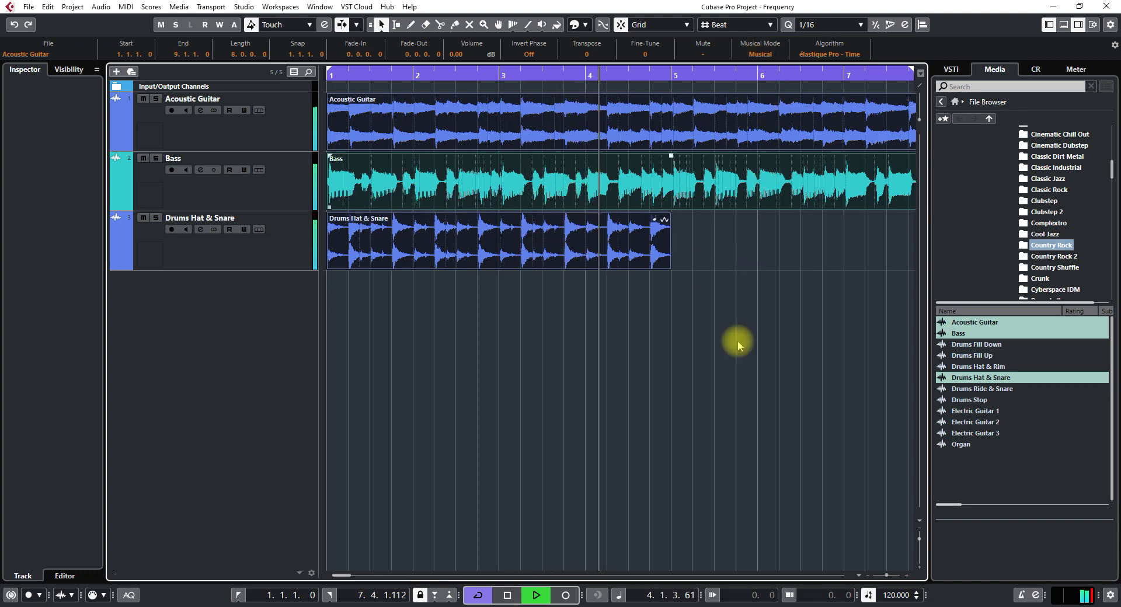
# Set the project tempo to 140 BPM and fit the cycle range to bars 1–9.
pyautogui.click(897, 598)
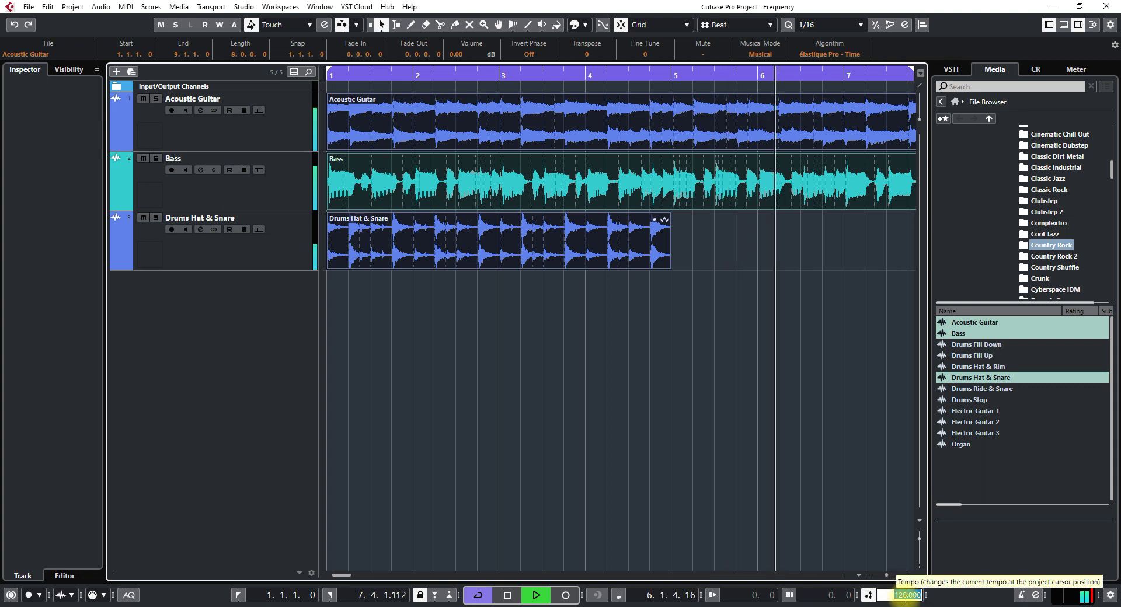
pyautogui.write('140')
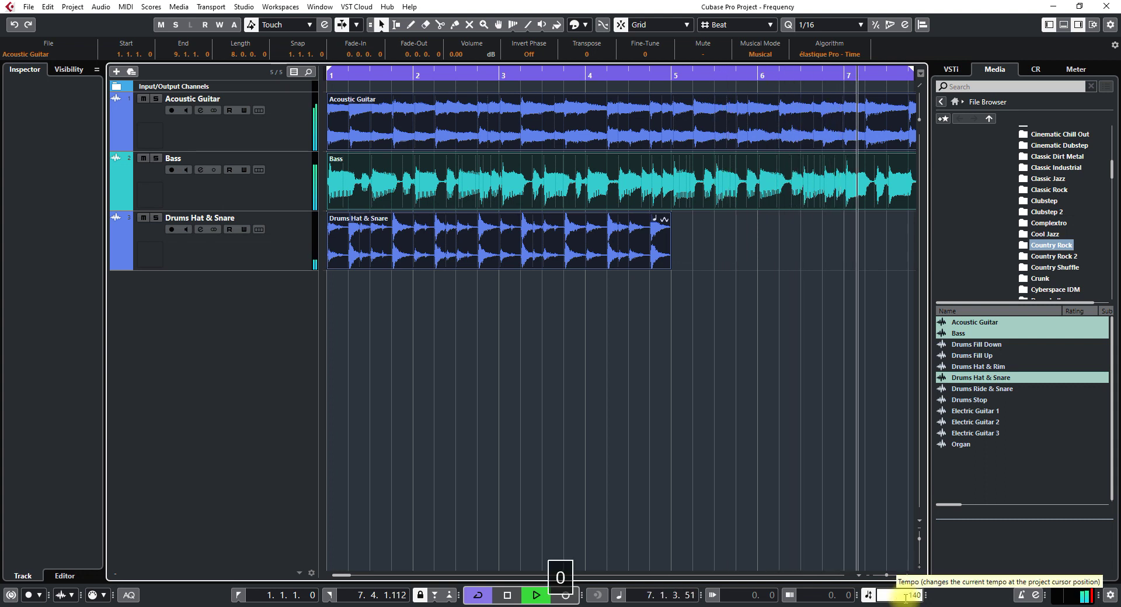
pyautogui.press('Return')
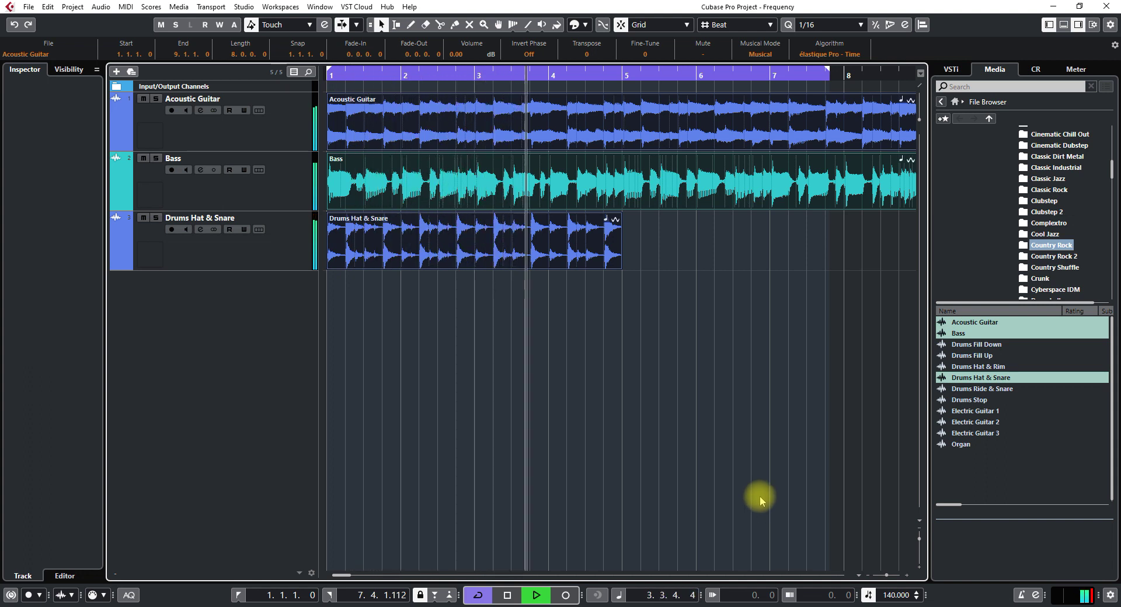
pyautogui.press('p')
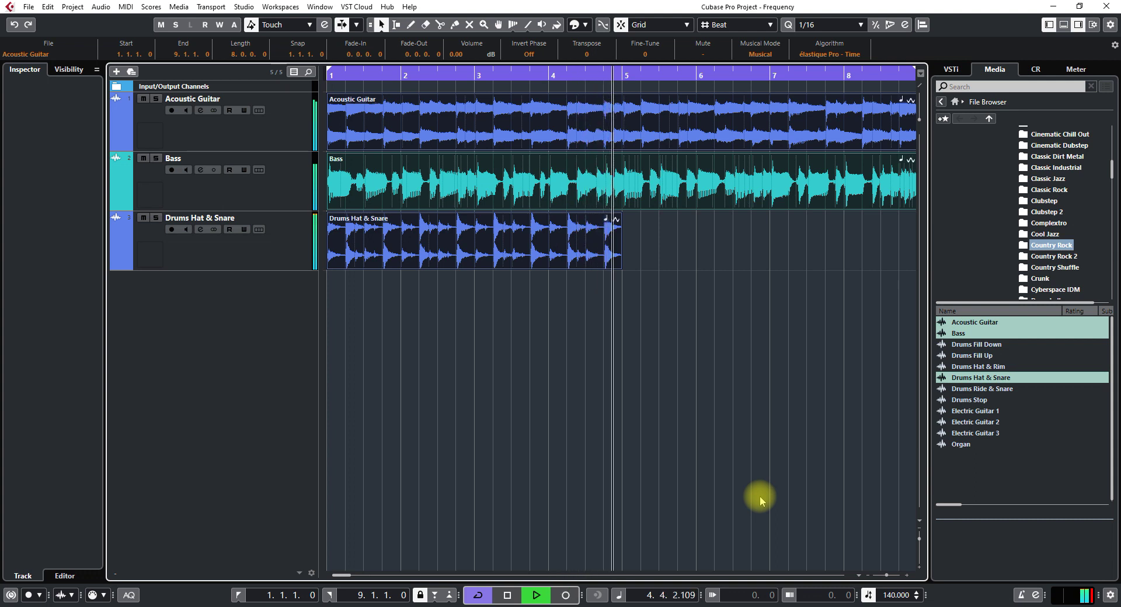
pyautogui.hotkey('shift', 'f')
# Duplicate the Drums Hat & Snare event to fill bars 5–9 and stop playback.
pyautogui.click(729, 382)
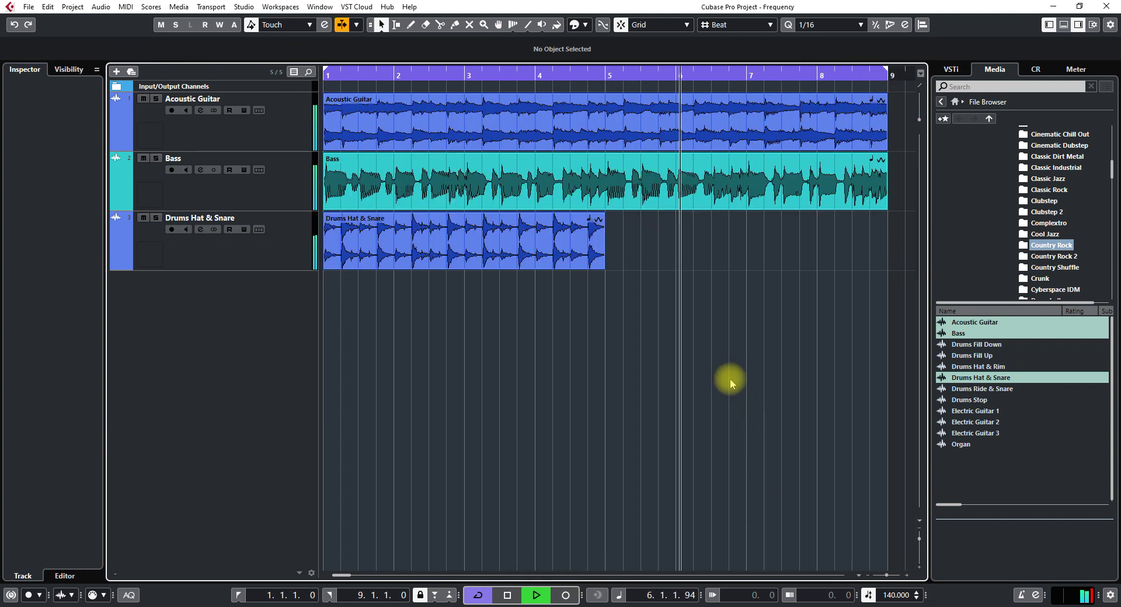
pyautogui.click(458, 251)
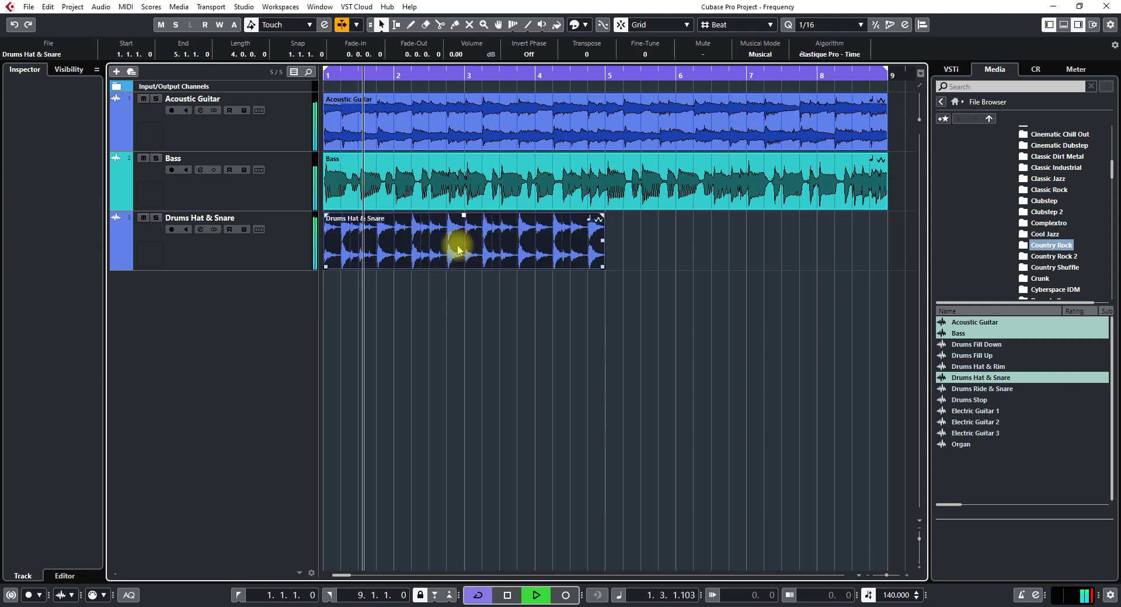
pyautogui.hotkey('ctrl', 'd')
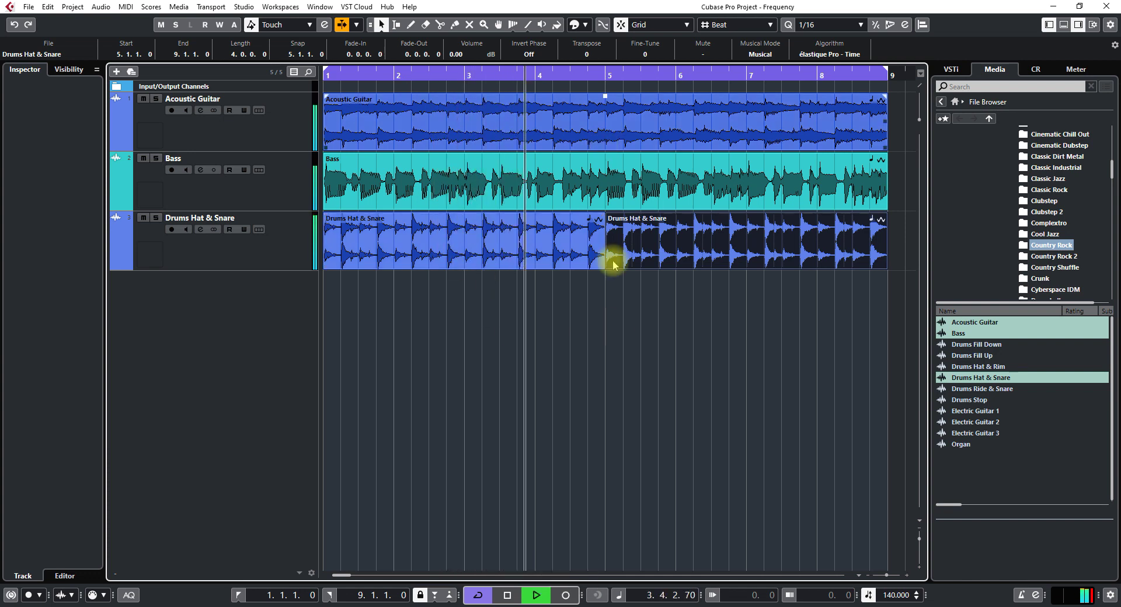
pyautogui.click(605, 380)
pyautogui.press('space')
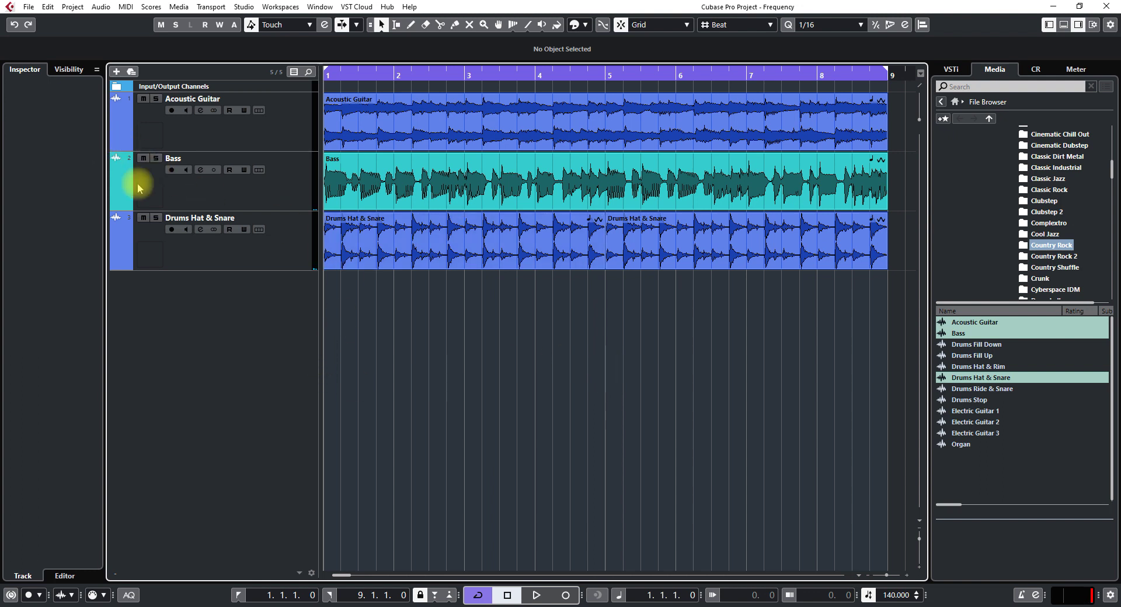
pyautogui.click(220, 264)
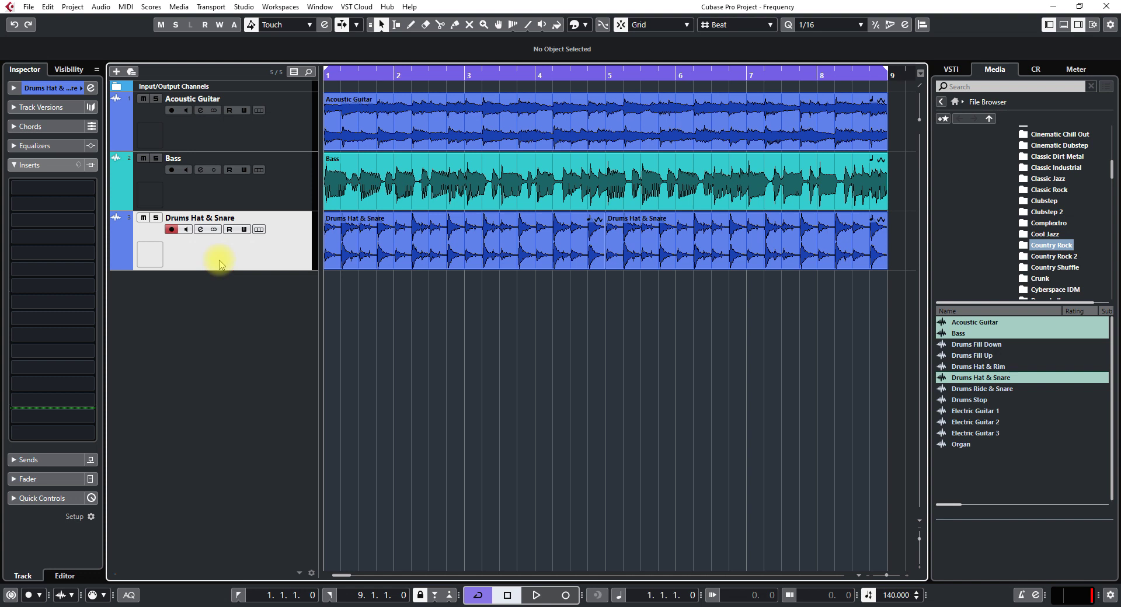
# Cycle through colours on the Drums Hat & Snare track until it turns yellow-orange.
pyautogui.click(117, 248)
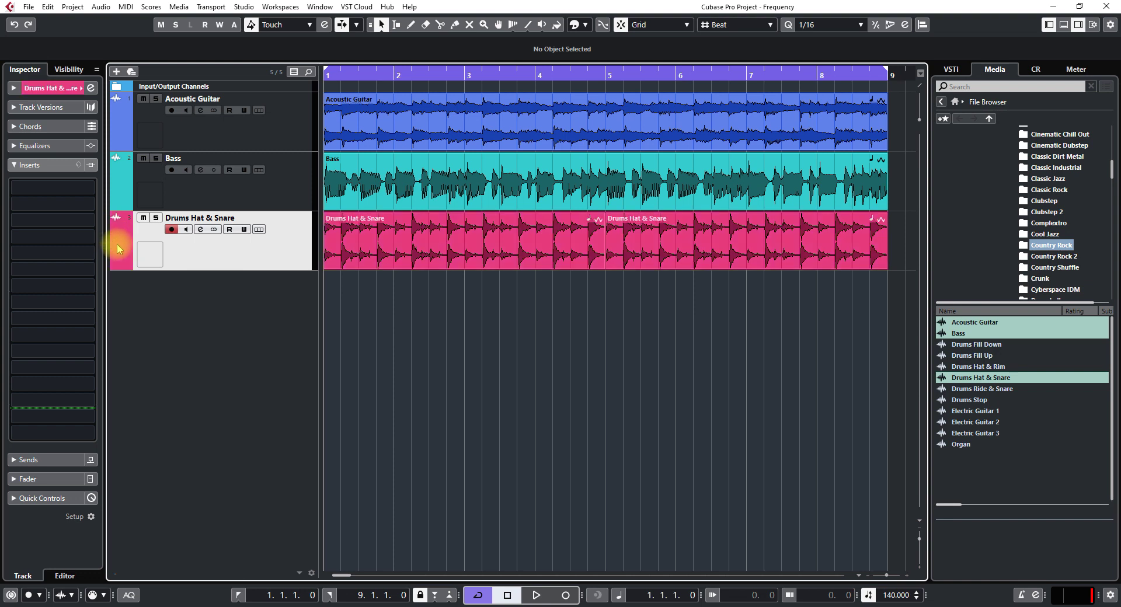
pyautogui.click(118, 253)
pyautogui.click(116, 252)
pyautogui.click(117, 248)
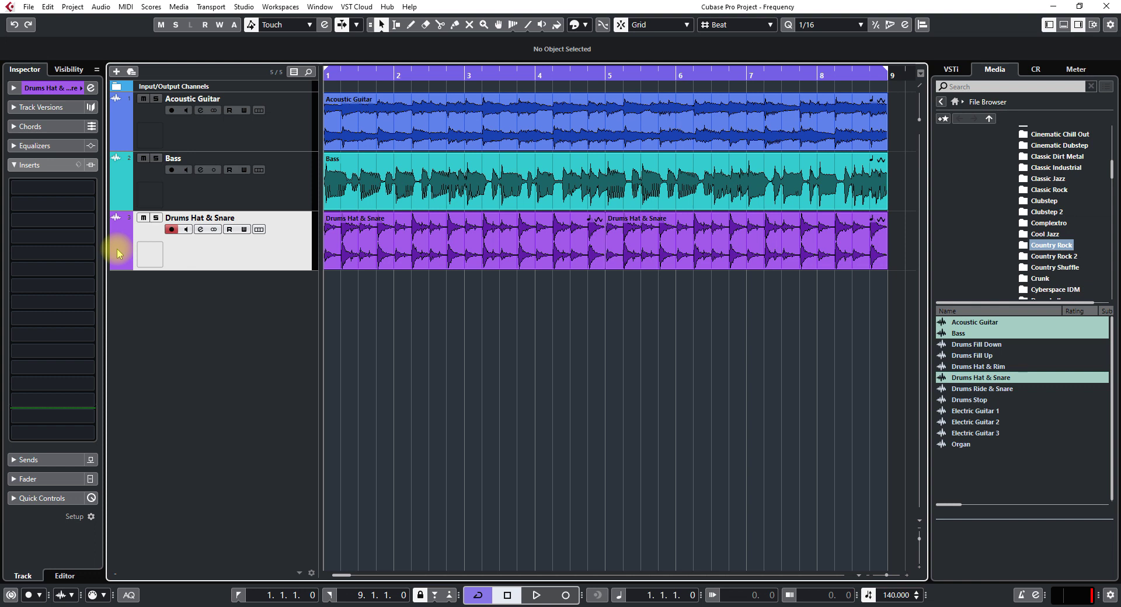
pyautogui.click(118, 250)
pyautogui.click(119, 252)
pyautogui.click(119, 249)
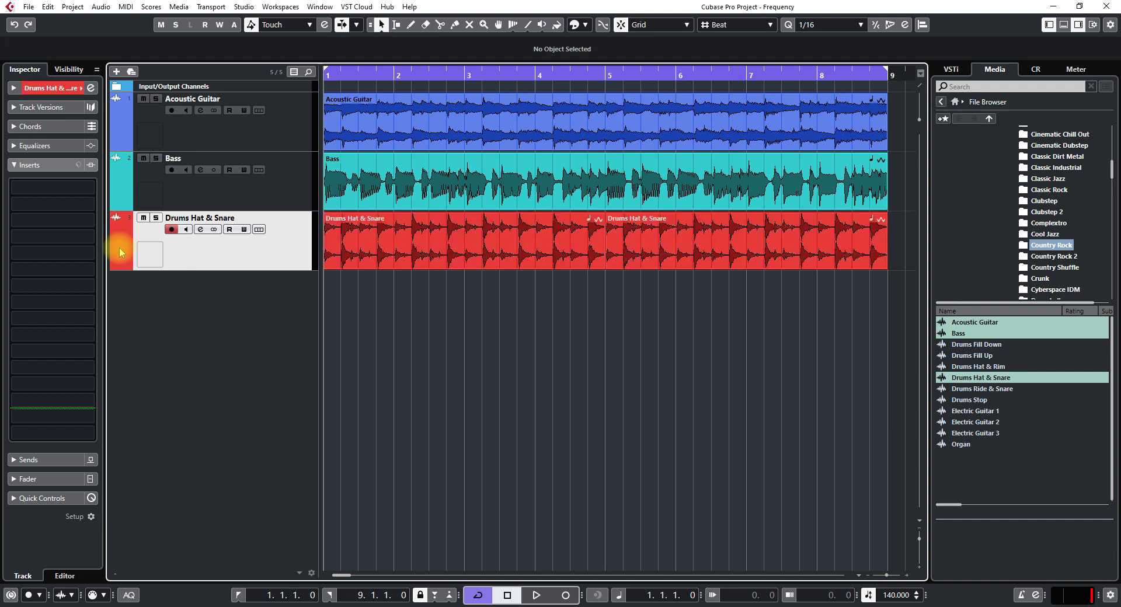
pyautogui.click(119, 249)
pyautogui.click(119, 250)
pyautogui.click(119, 250)
pyautogui.click(119, 250)
pyautogui.click(120, 251)
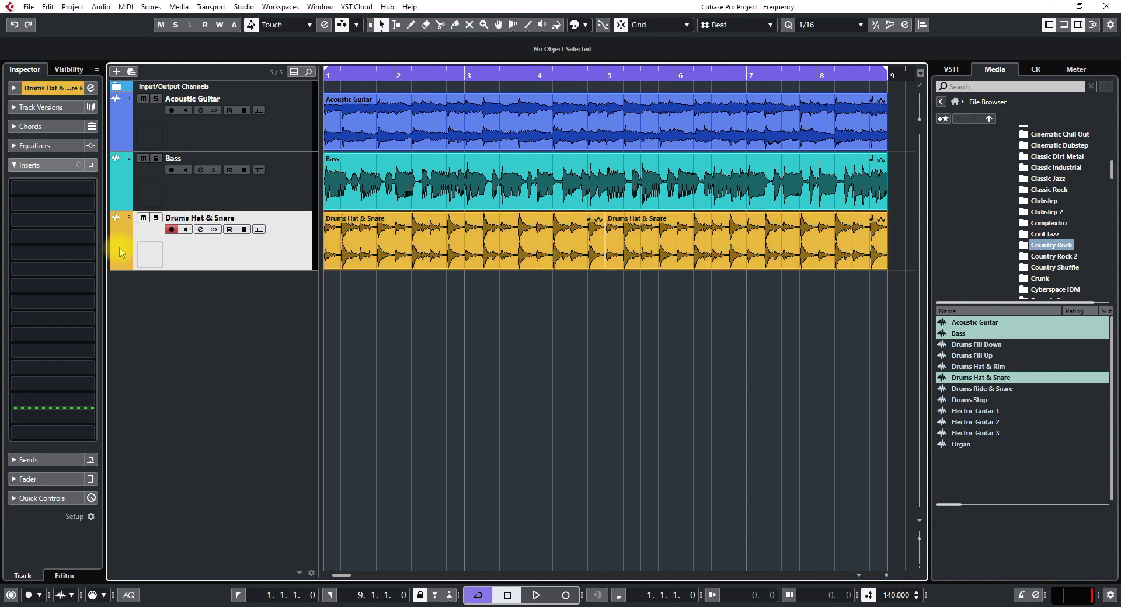
# Load the Frequency EQ into the first insert slot via the 'fre' search.
pyautogui.click(1047, 26)
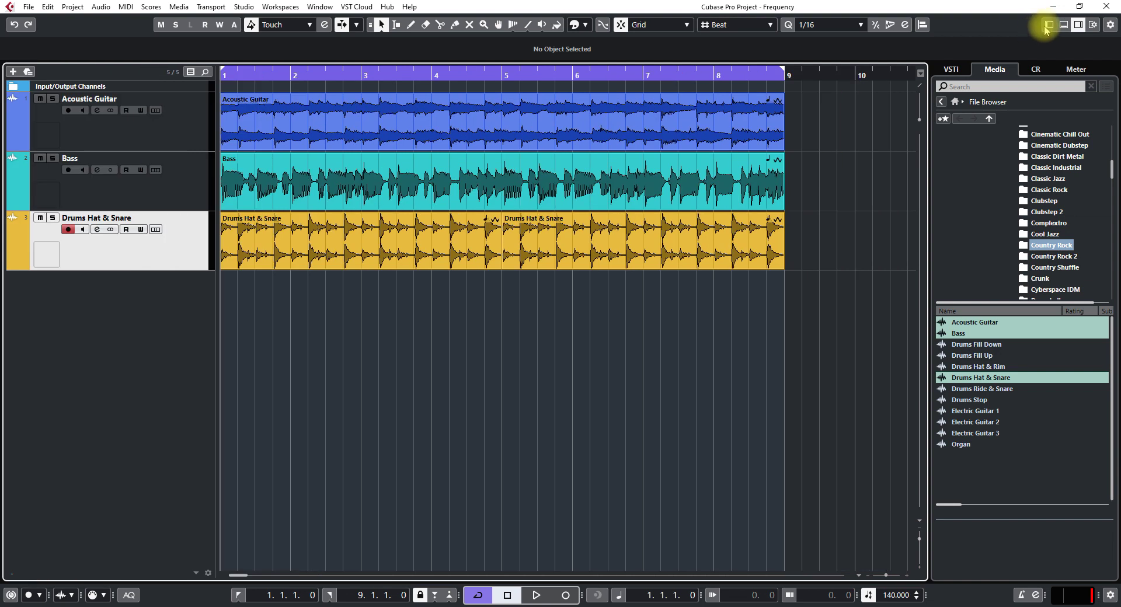
pyautogui.click(1048, 26)
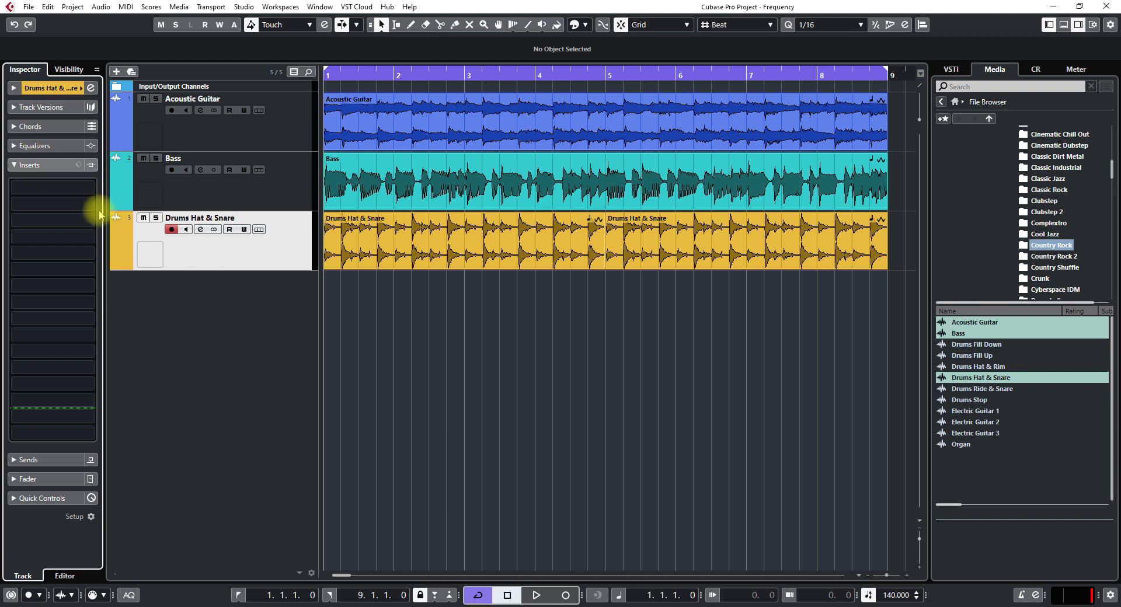
pyautogui.click(88, 187)
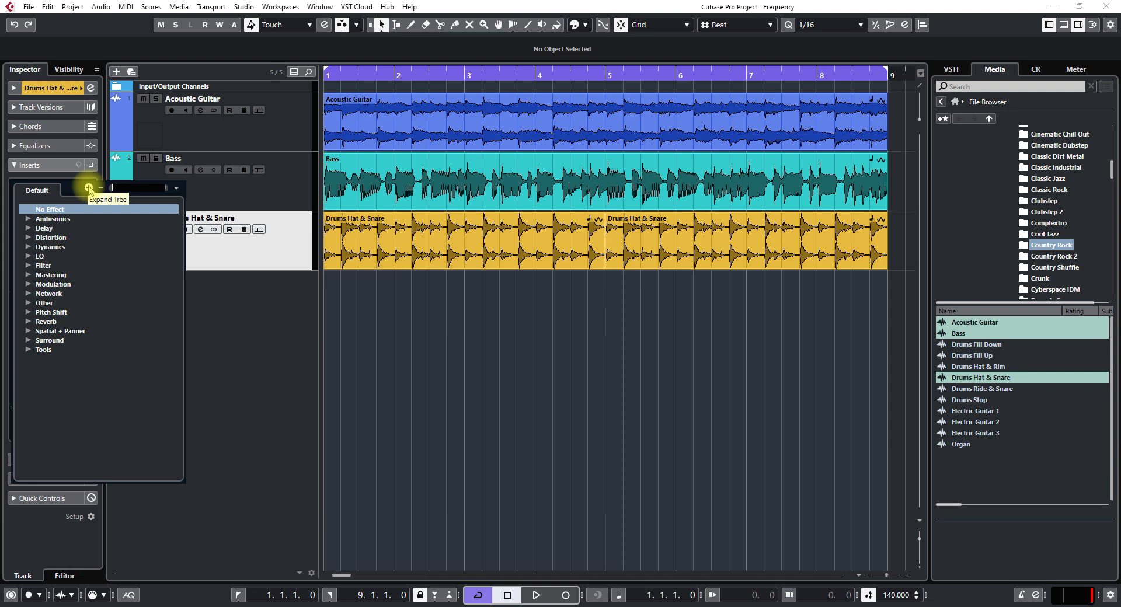
pyautogui.write('fre')
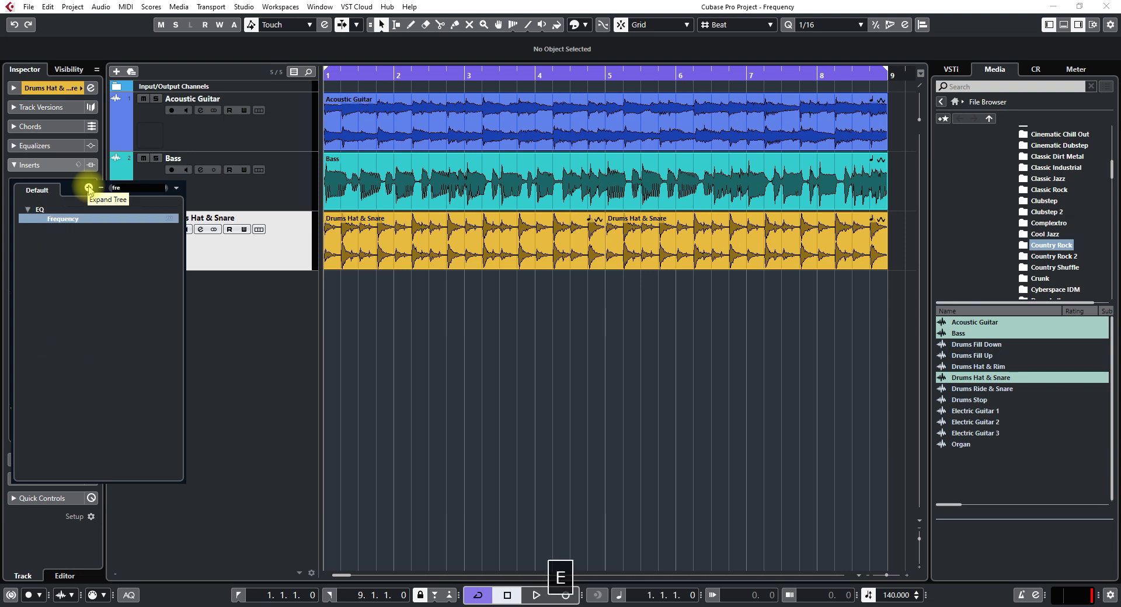
pyautogui.press('Return')
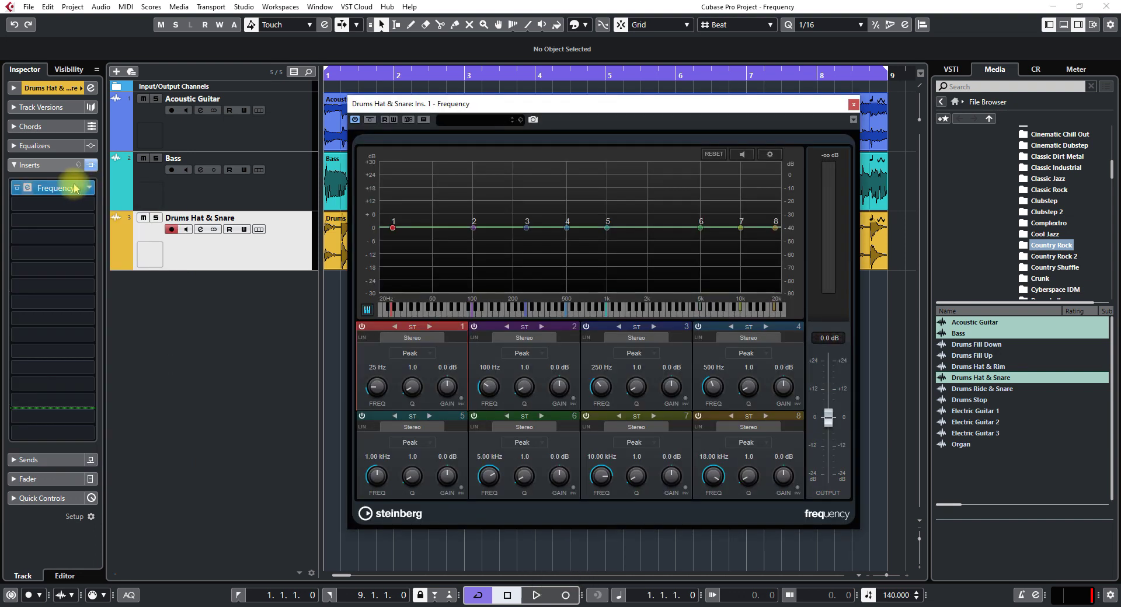
pyautogui.click(90, 190)
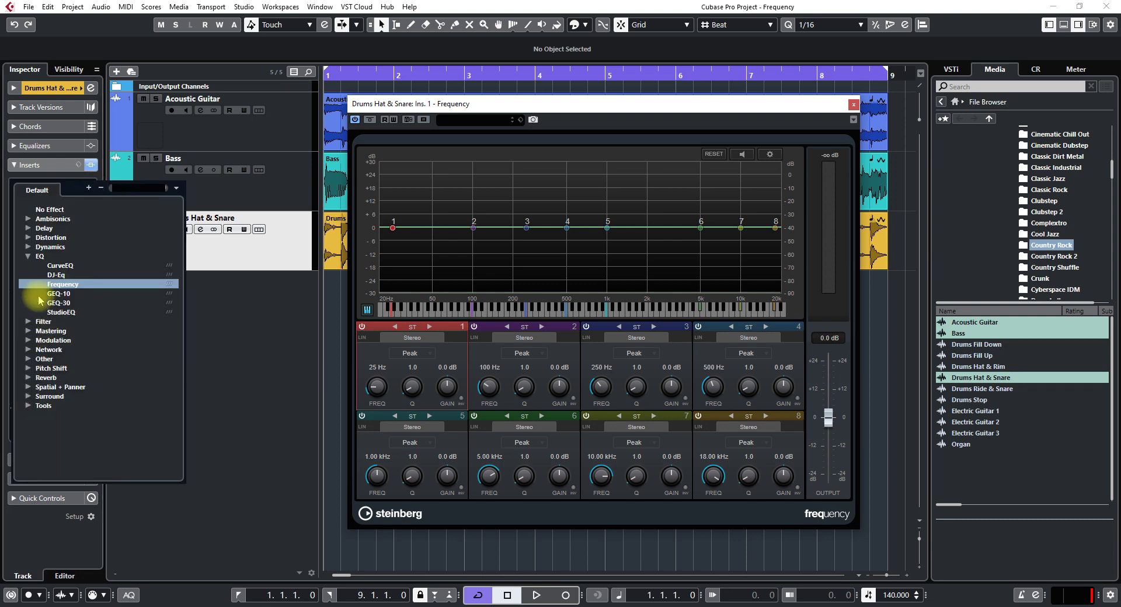
pyautogui.click(261, 397)
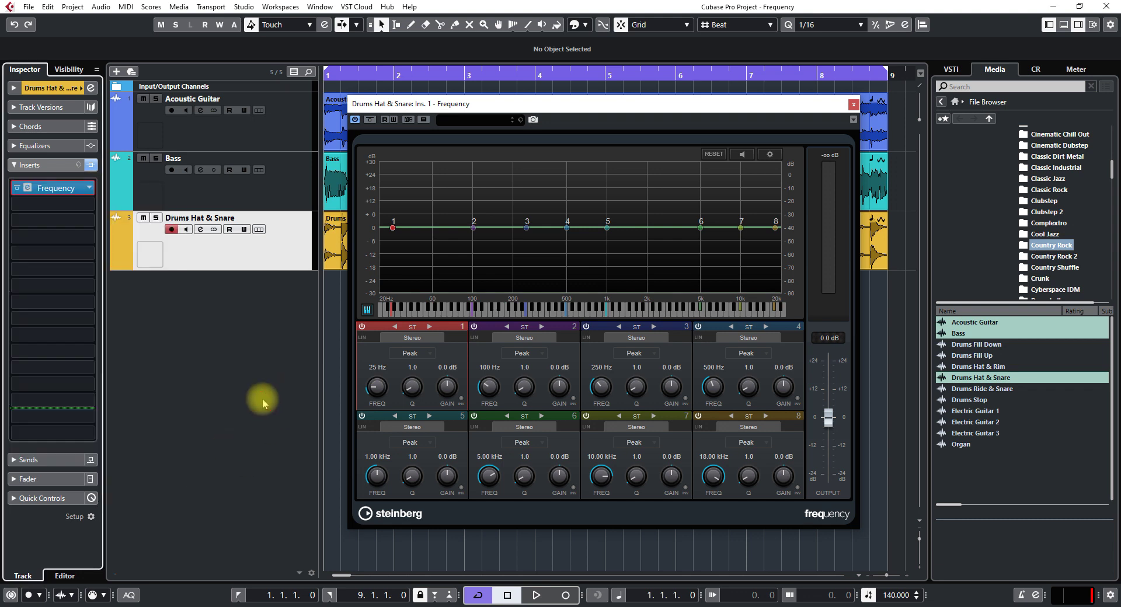
pyautogui.moveTo(597, 109); pyautogui.dragTo(574, 125)
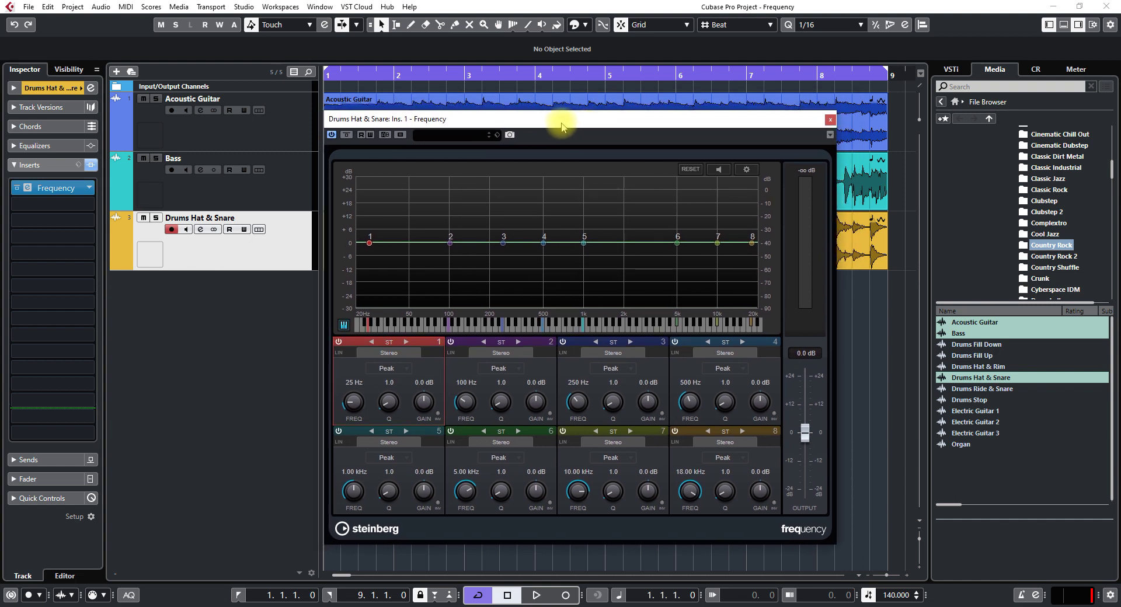
pyautogui.click(829, 135)
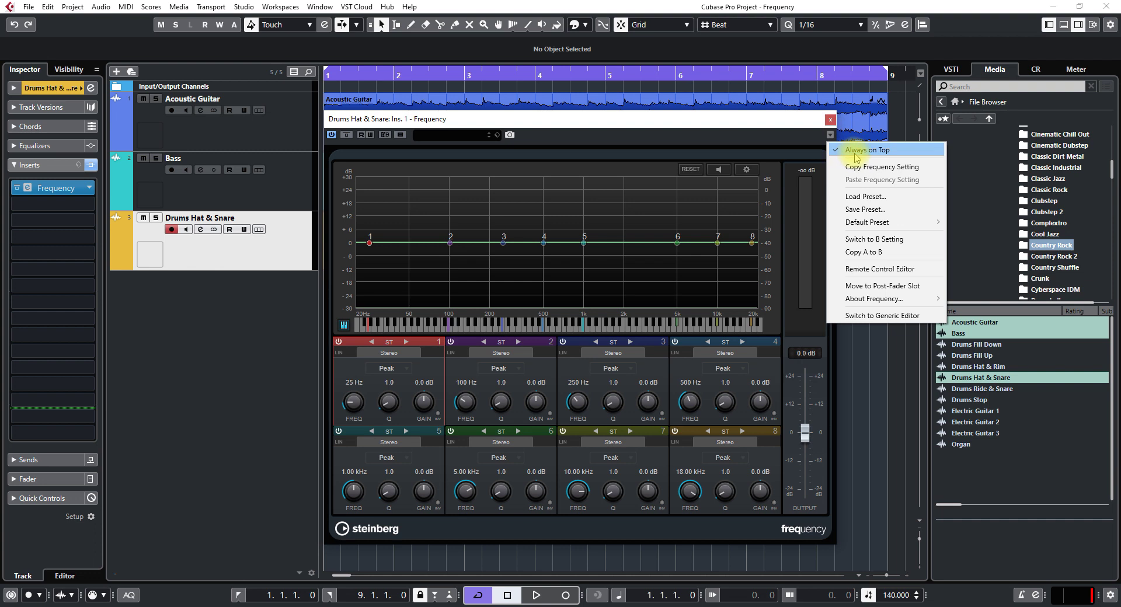
pyautogui.click(750, 125)
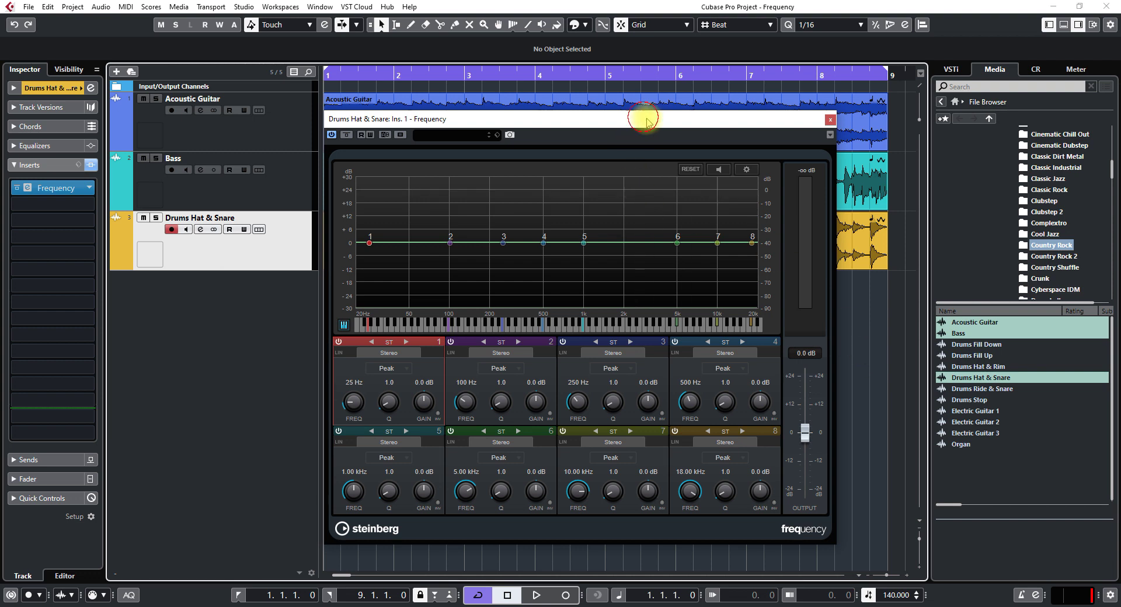
pyautogui.moveTo(647, 121); pyautogui.dragTo(660, 122)
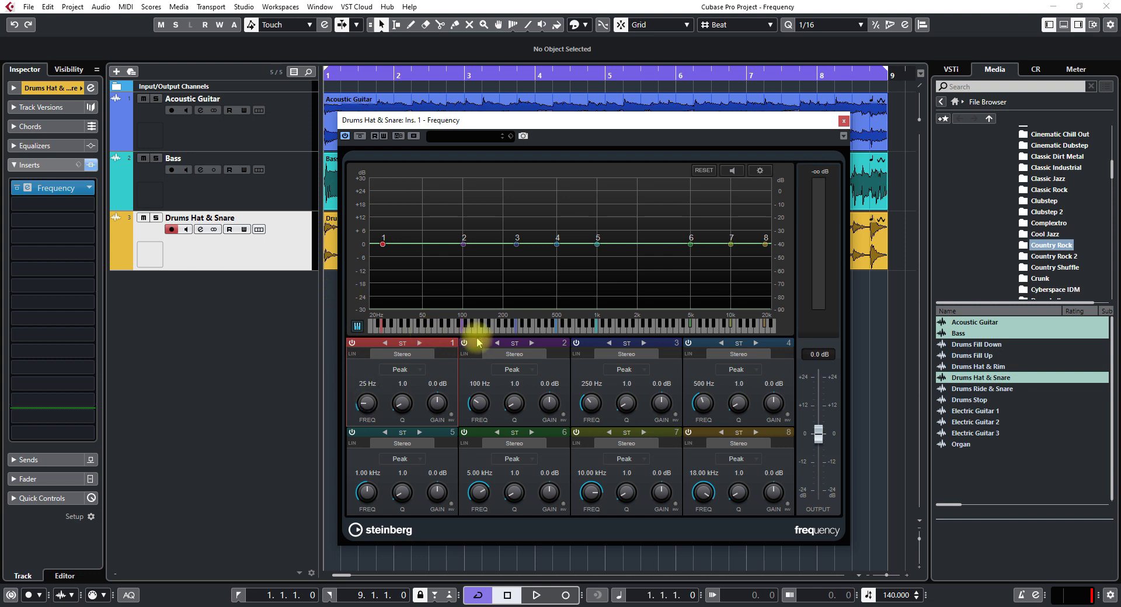
# Make Frequency band 1 a low shelf and cut it to -7.4 dB at 47 Hz during playback.
pyautogui.press('space')
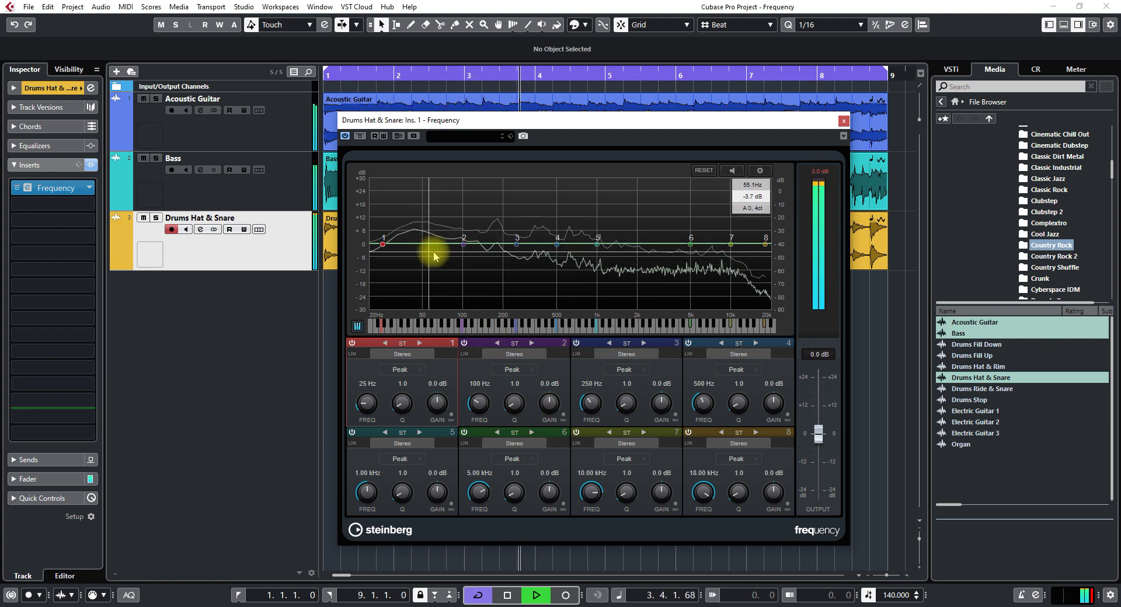
pyautogui.press('space')
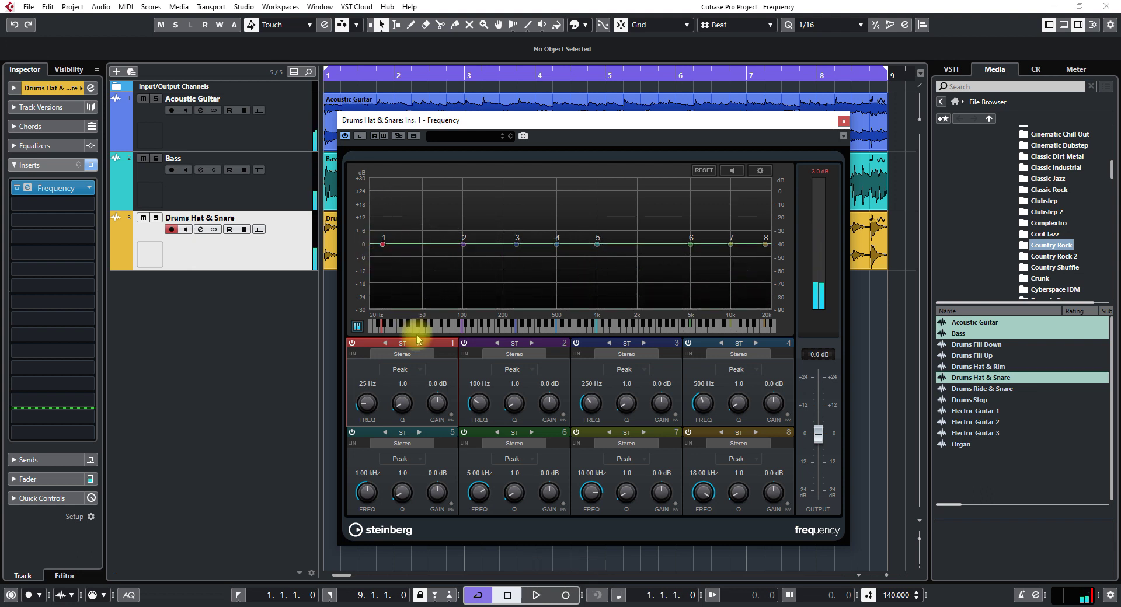
pyautogui.click(422, 369)
pyautogui.click(417, 449)
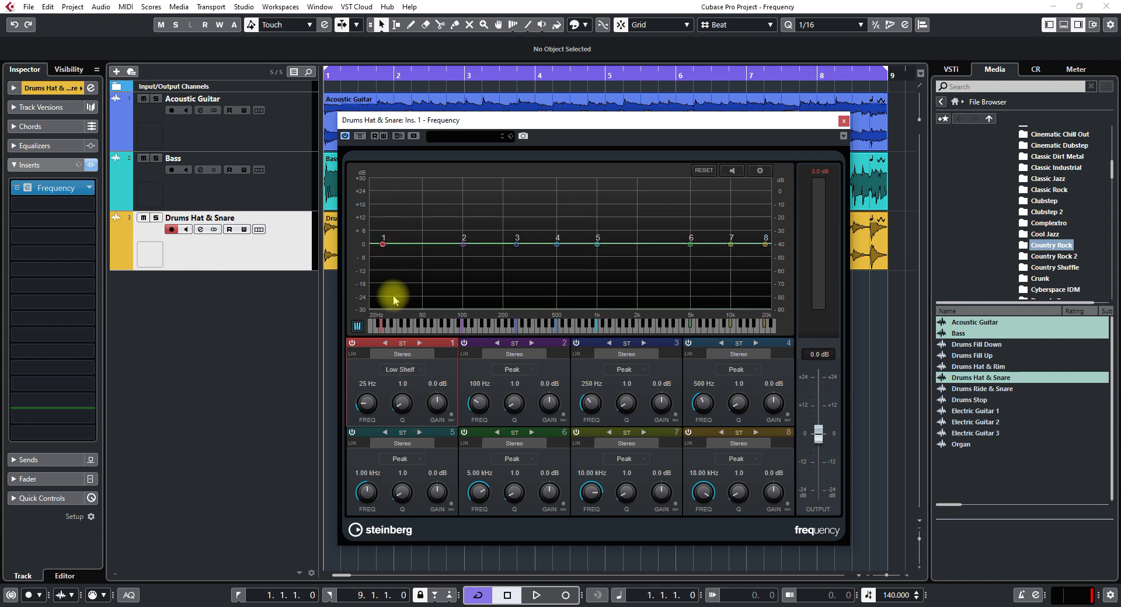
pyautogui.press('space')
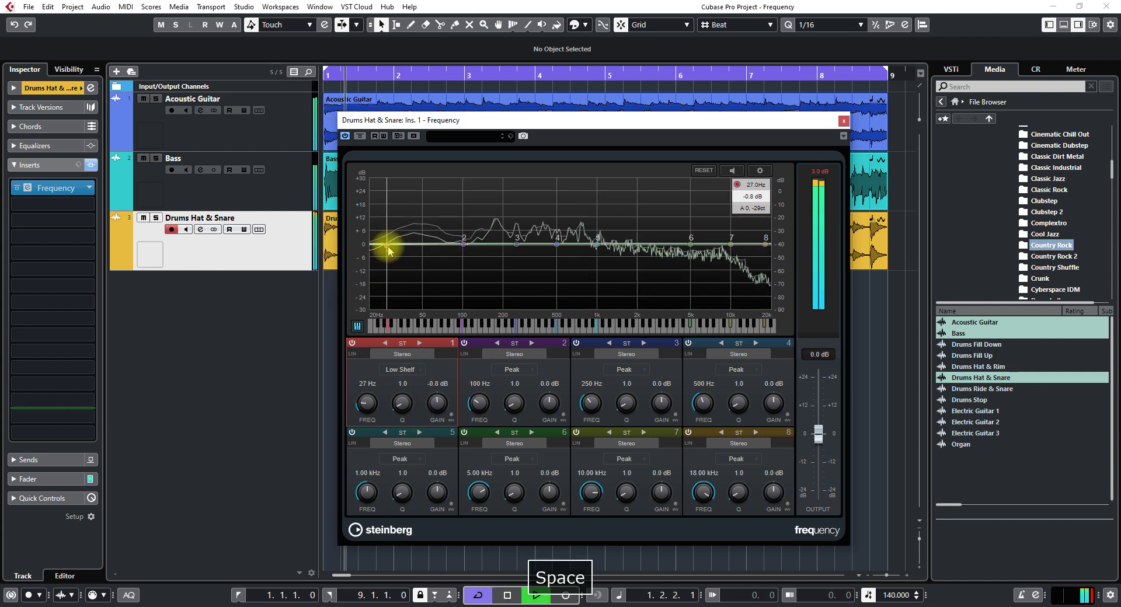
pyautogui.moveTo(384, 245); pyautogui.dragTo(419, 264)
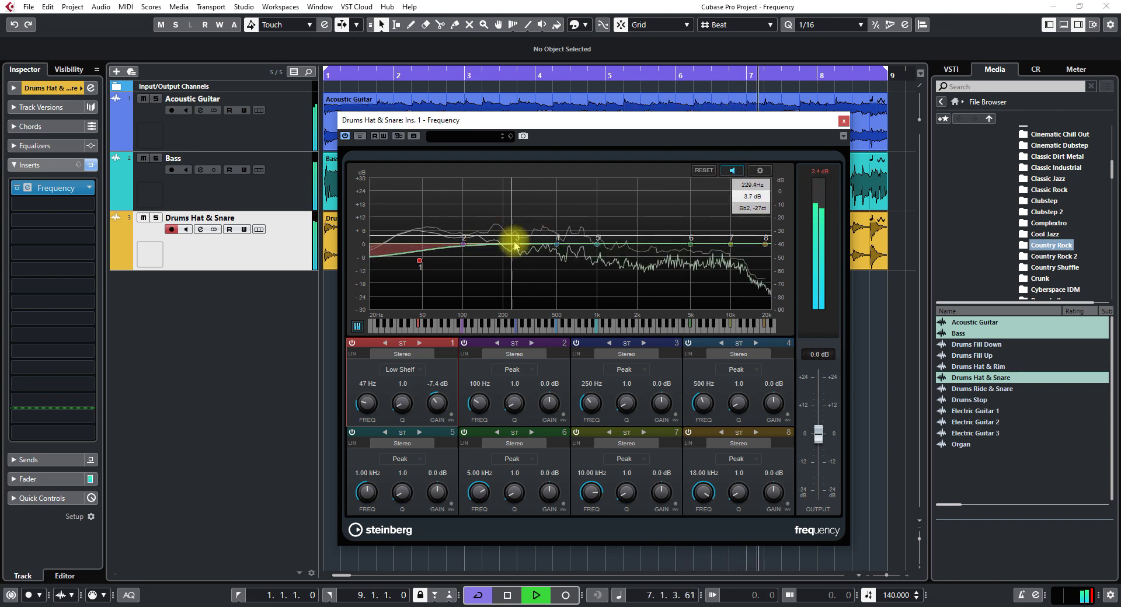
# Solo Drums Hat & Snare and sweep band 3, then notch it -9 dB at 241 Hz, Q 6.6.
pyautogui.moveTo(516, 245); pyautogui.dragTo(516, 245)
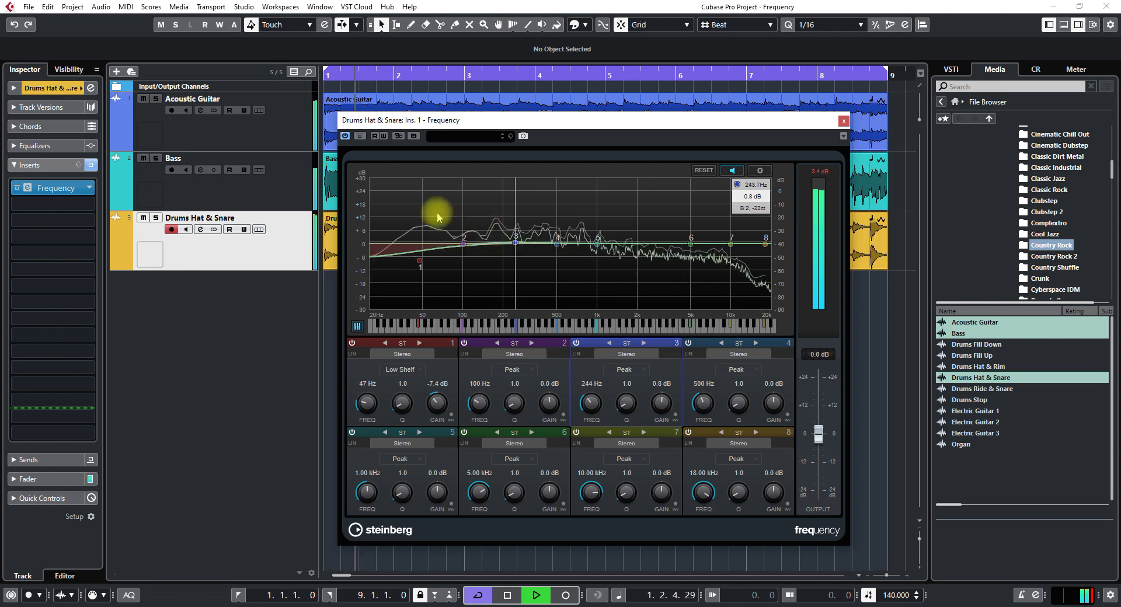
pyautogui.click(156, 217)
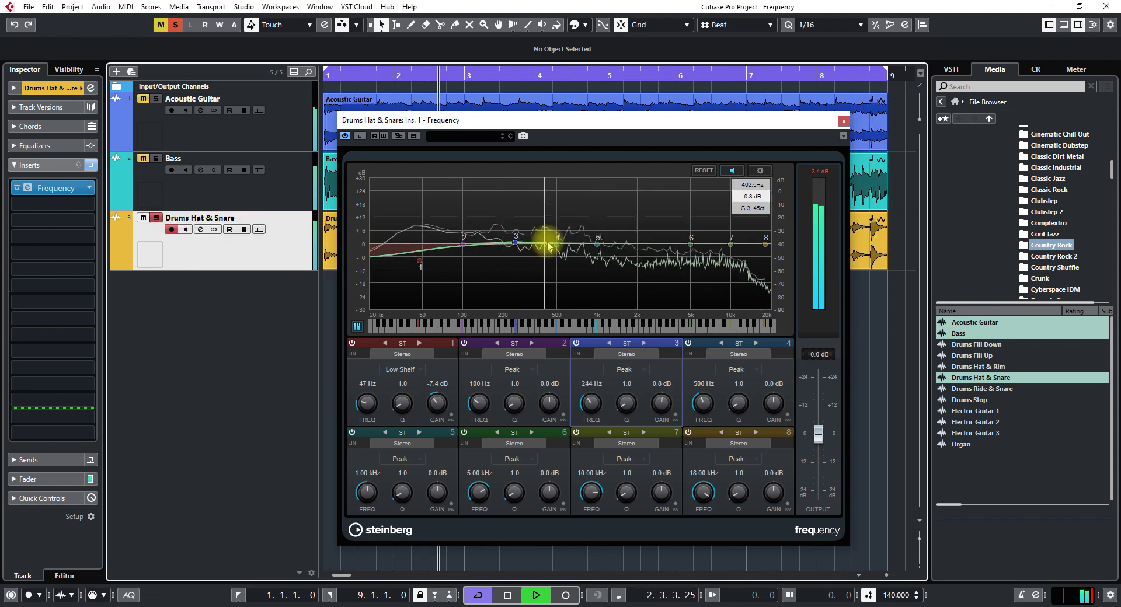
pyautogui.moveTo(513, 243); pyautogui.dragTo(513, 241)
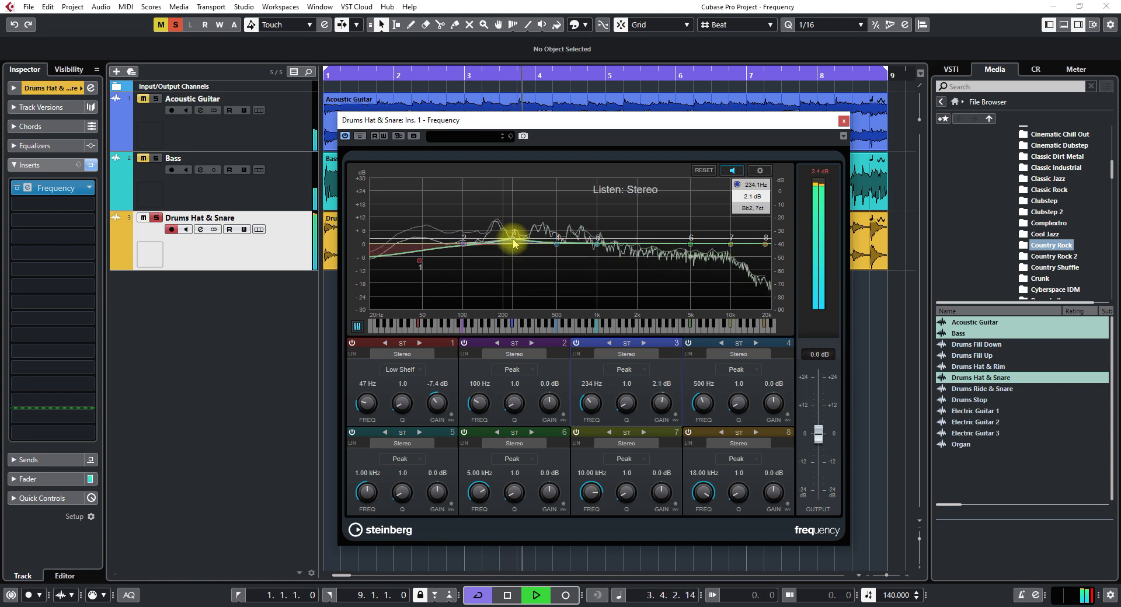
pyautogui.moveTo(524, 201); pyautogui.dragTo(530, 256)
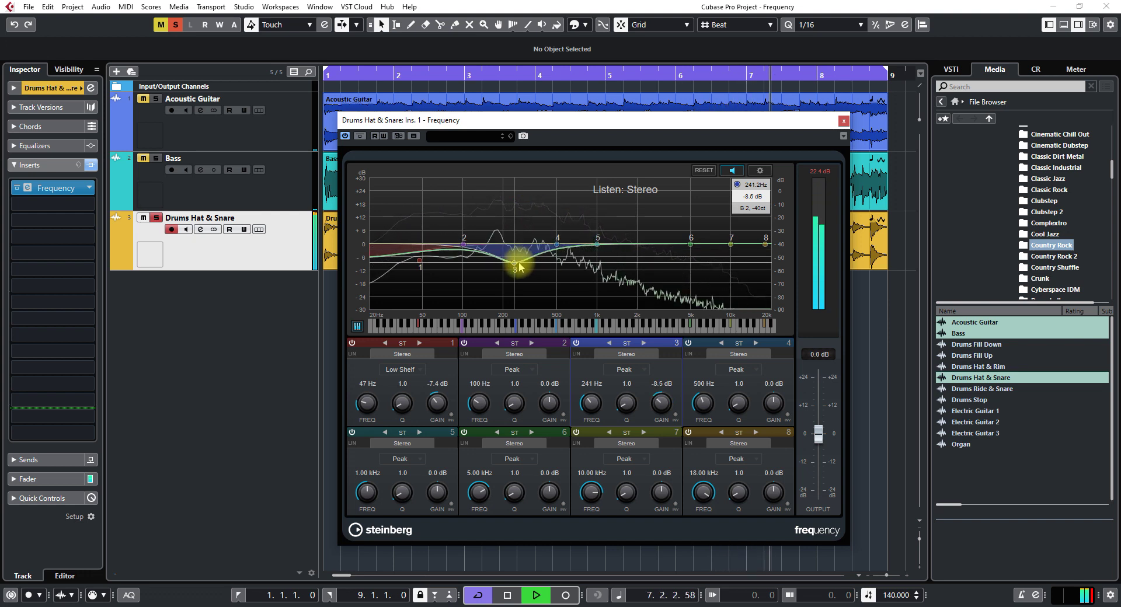
pyautogui.moveTo(518, 268); pyautogui.dragTo(502, 305)
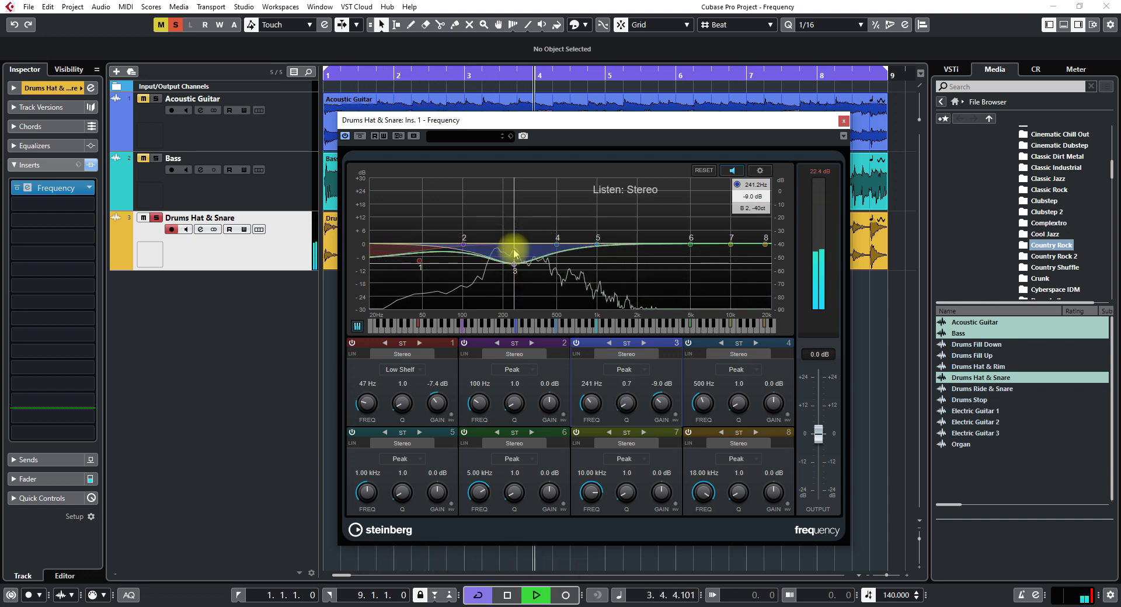
pyautogui.moveTo(514, 253); pyautogui.dragTo(516, 308)
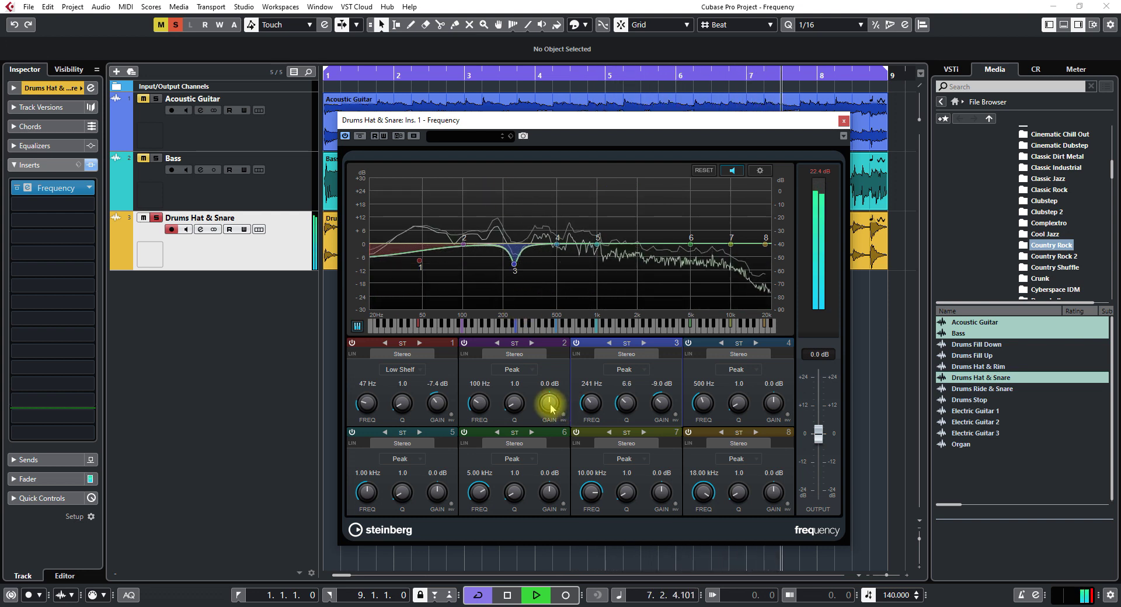
# Select bands 2, 3 and 4 in turn to audition each one.
pyautogui.moveTo(550, 408); pyautogui.dragTo(550, 408)
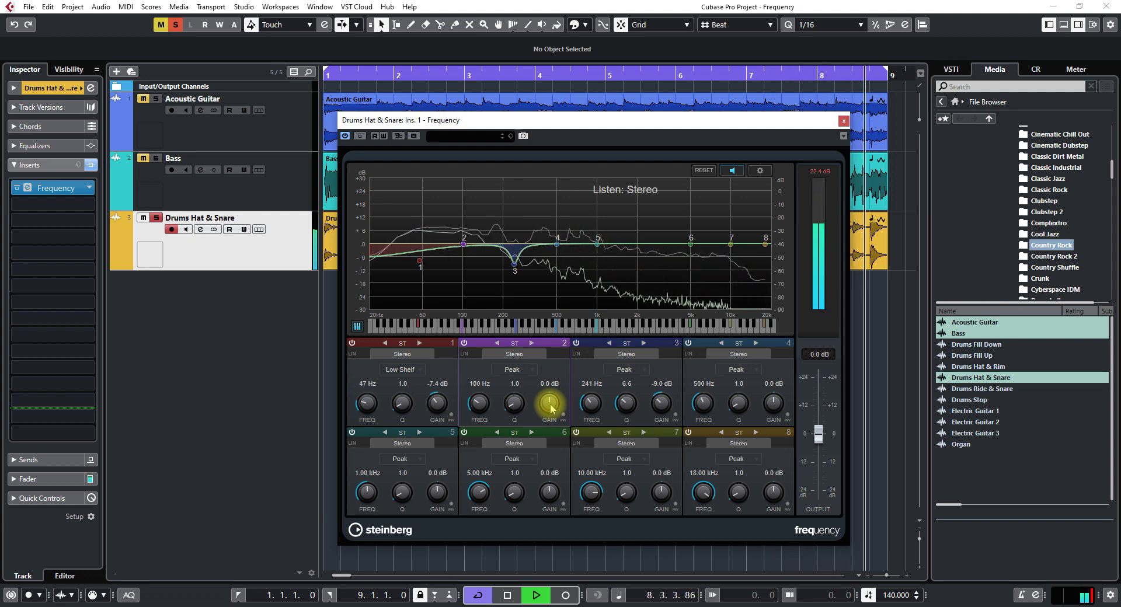
pyautogui.moveTo(662, 407); pyautogui.dragTo(662, 407)
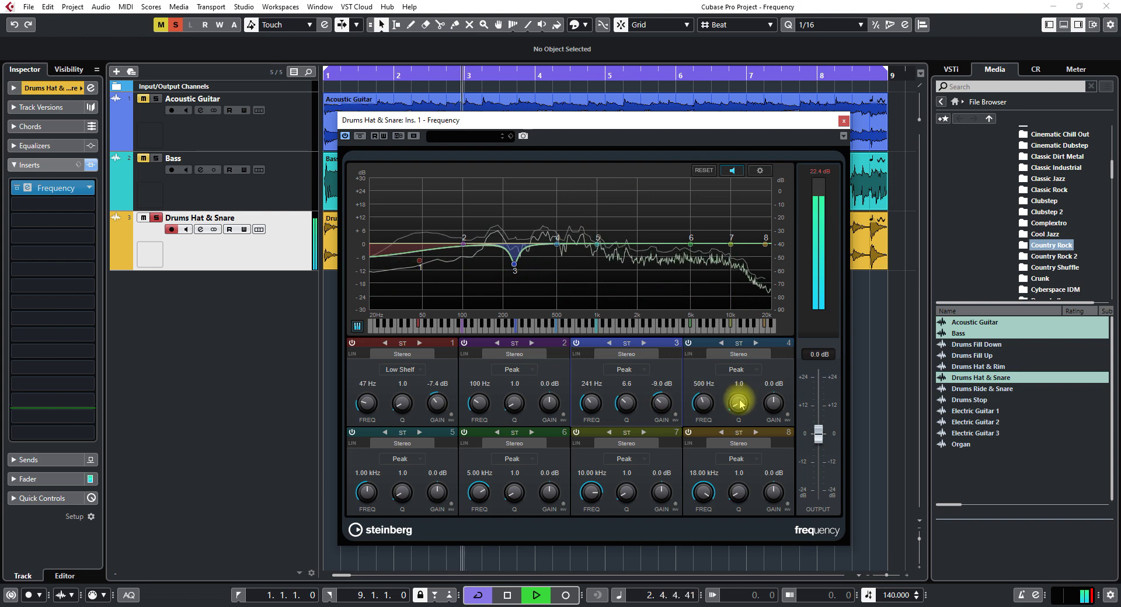
pyautogui.moveTo(772, 407); pyautogui.dragTo(771, 407)
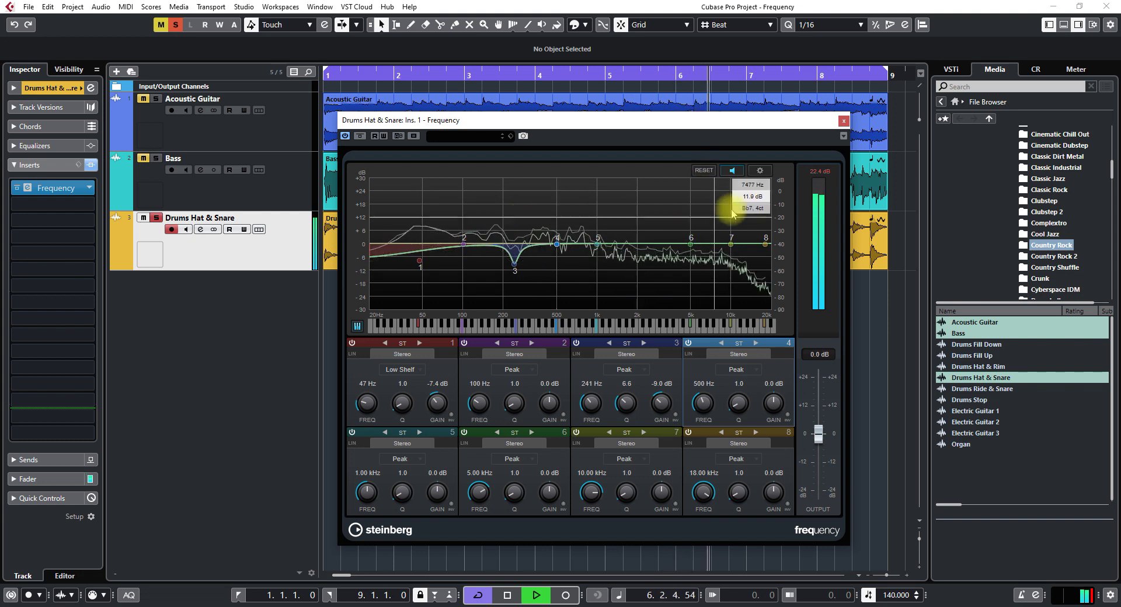
# Switch the Frequency spectrum analyser display to Bar Graph.
pyautogui.click(759, 171)
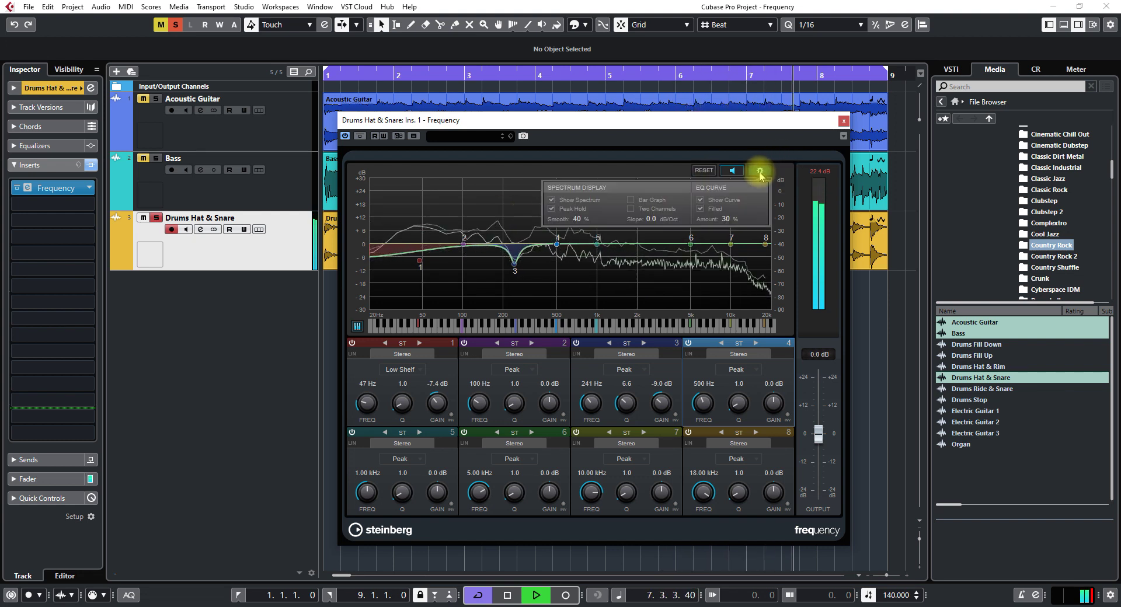
pyautogui.click(631, 200)
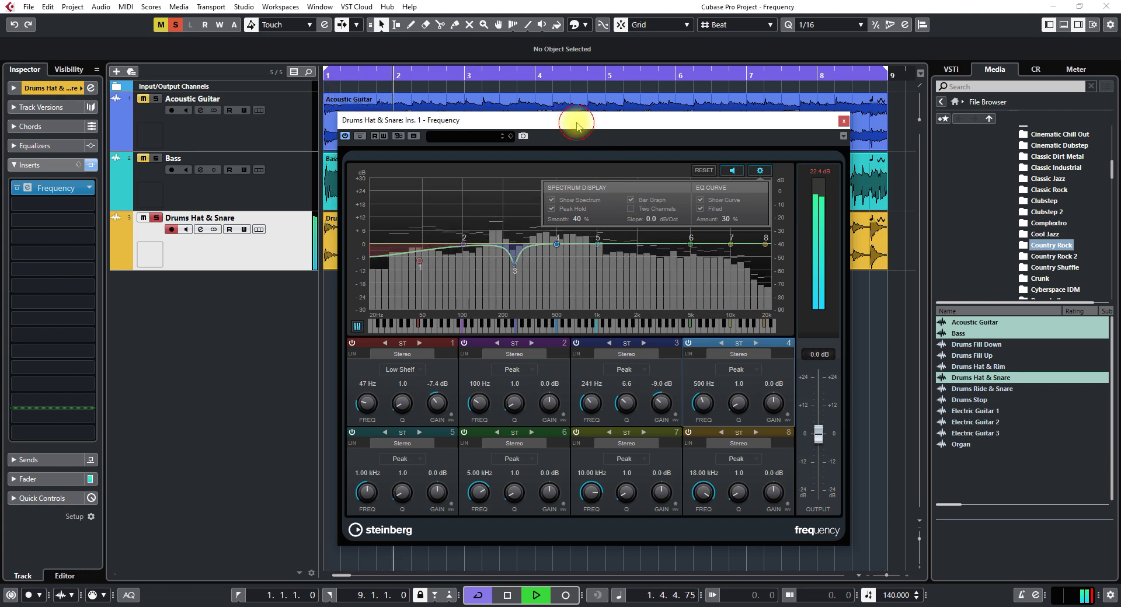
pyautogui.click(760, 174)
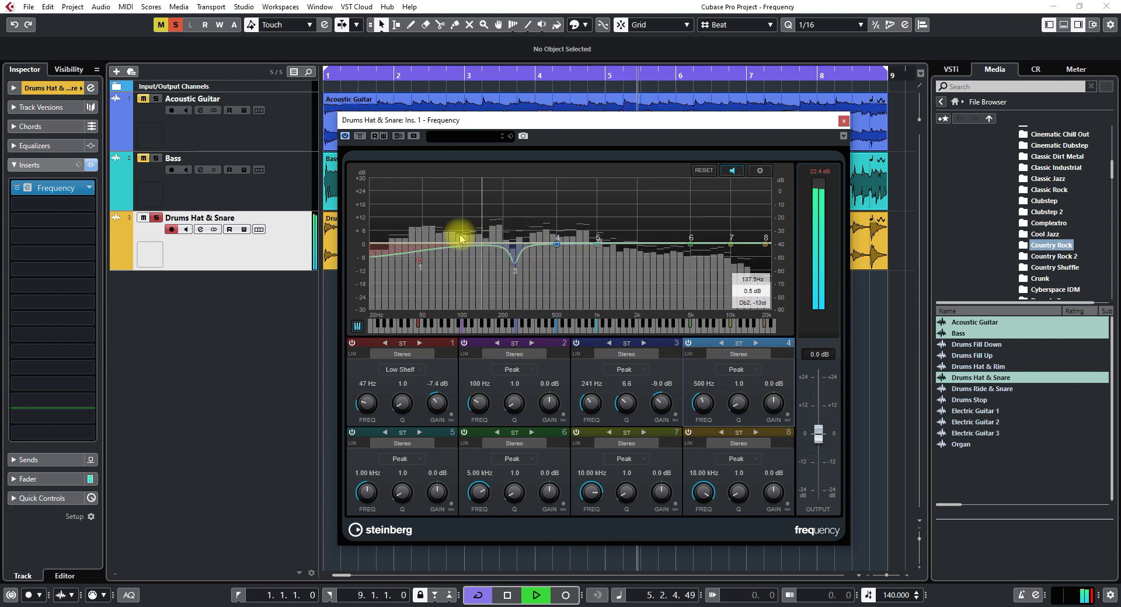
# Move band 2 to a -7.7 dB cut at 171 Hz, stop band listening, and stop playback.
pyautogui.moveTo(466, 248); pyautogui.dragTo(494, 261)
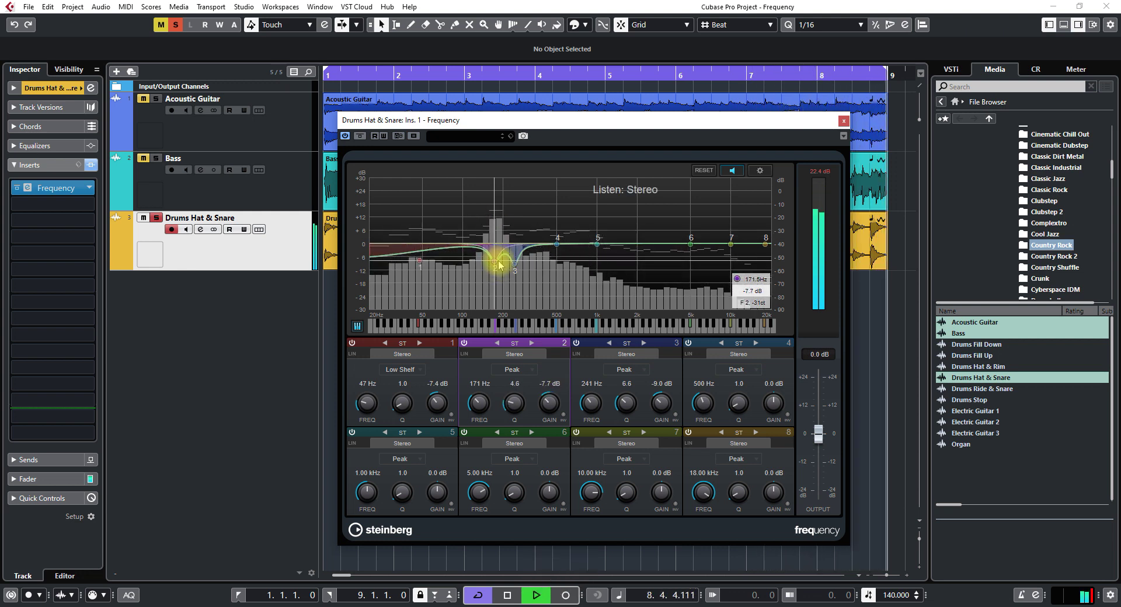
pyautogui.click(731, 170)
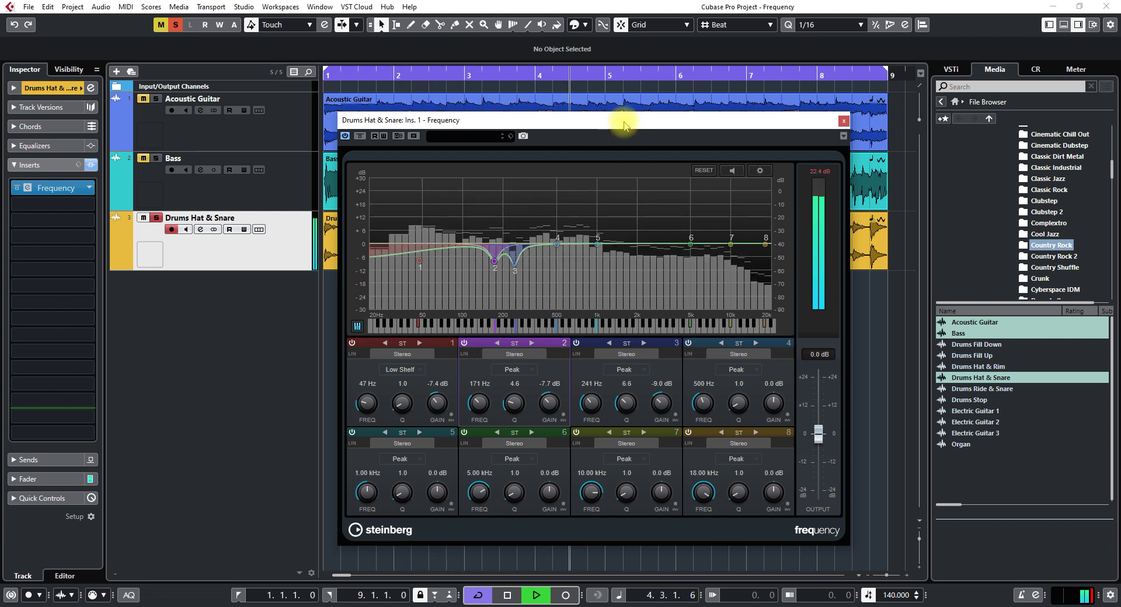
pyautogui.press('space')
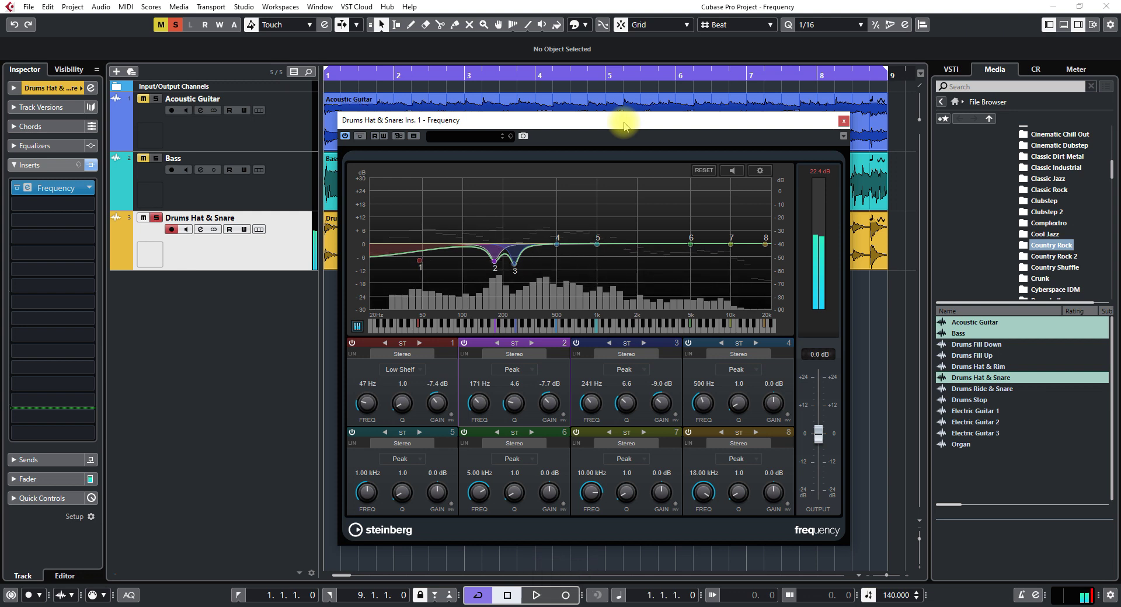
# With Cycle off, record automation of band 5 sweeping downward during playback.
pyautogui.moveTo(622, 125); pyautogui.dragTo(761, 118)
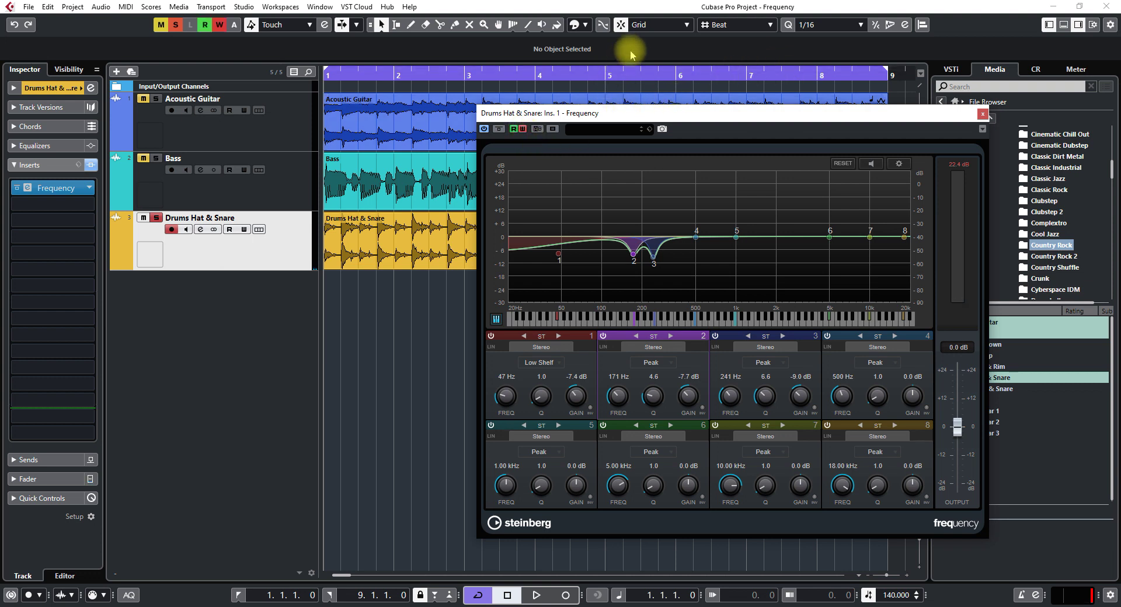
pyautogui.press('/')
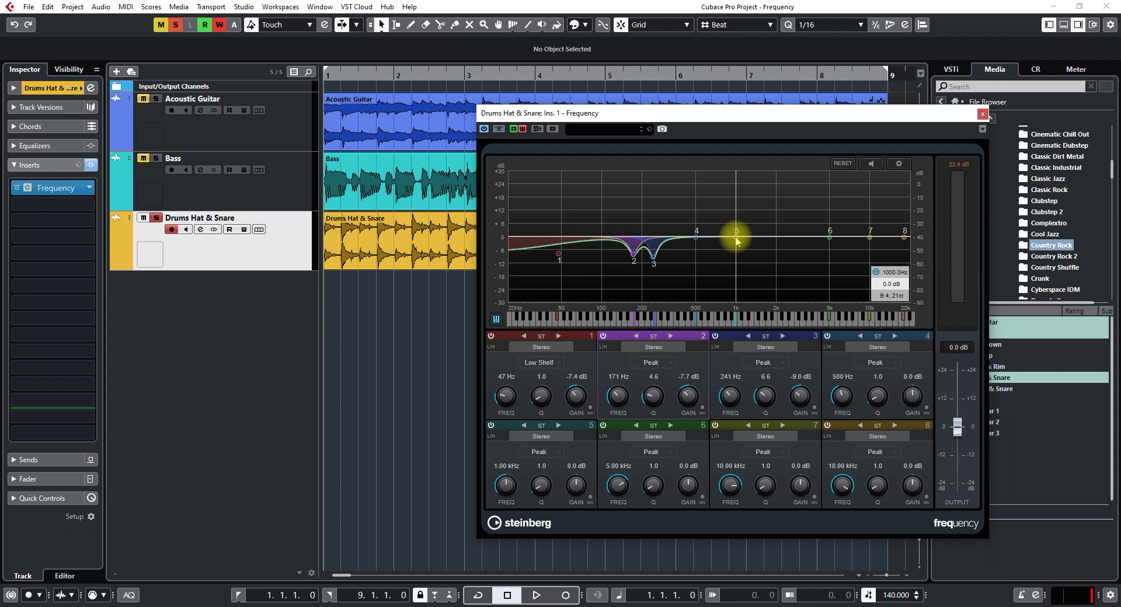
pyautogui.press('space')
pyautogui.moveTo(737, 239); pyautogui.dragTo(747, 274)
pyautogui.press('space')
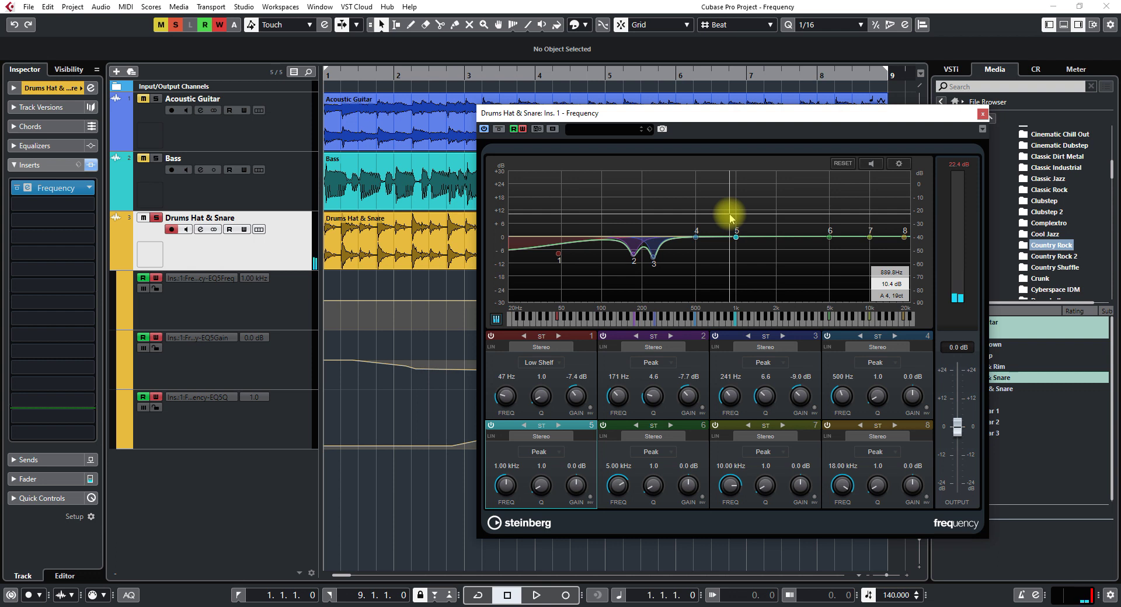
# Play back the recorded band 5 automation from the start and raise the EQ window.
pyautogui.press('1')
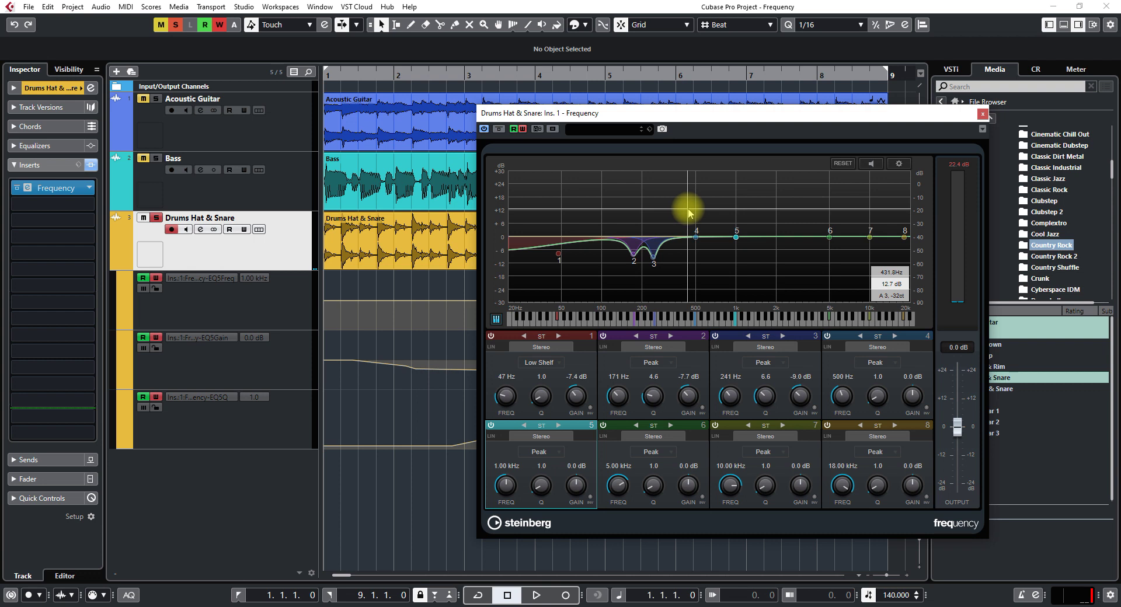
pyautogui.press('space')
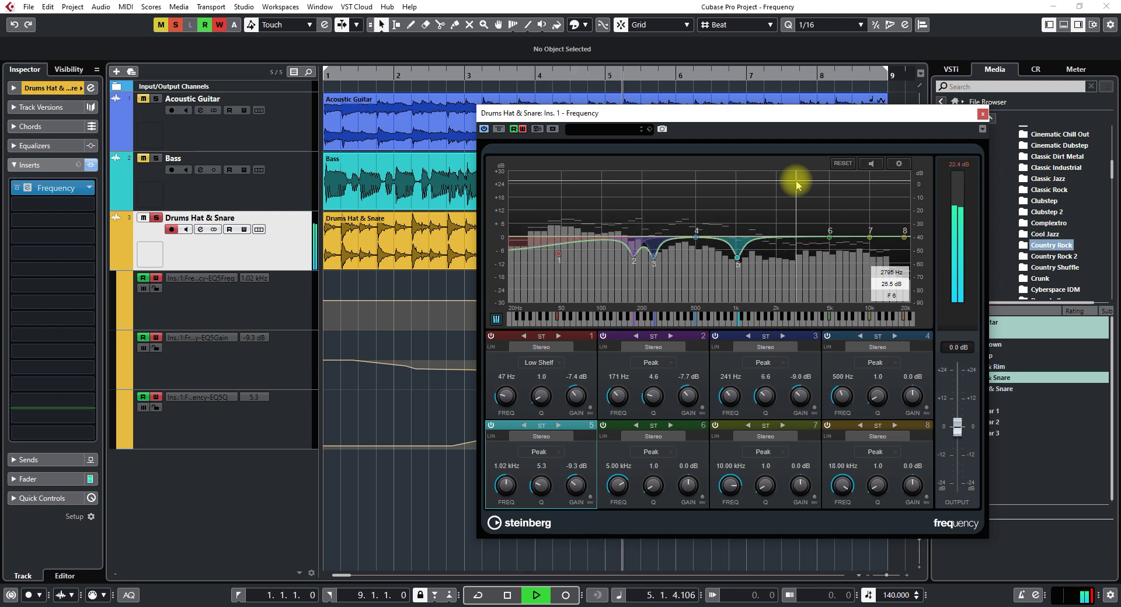
pyautogui.press('space')
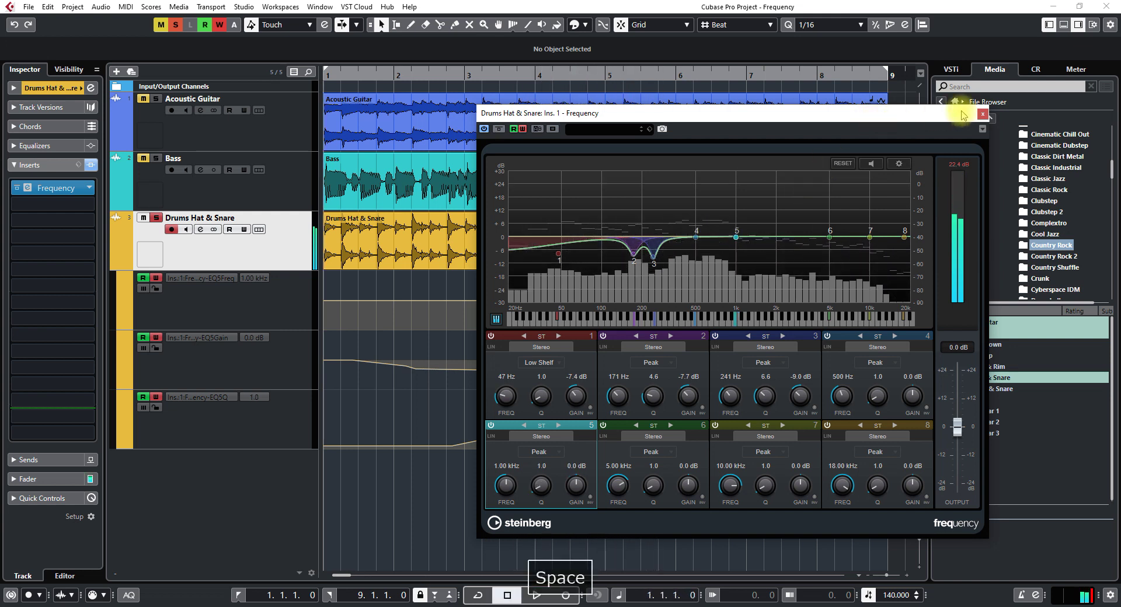
pyautogui.moveTo(890, 113); pyautogui.dragTo(900, 70)
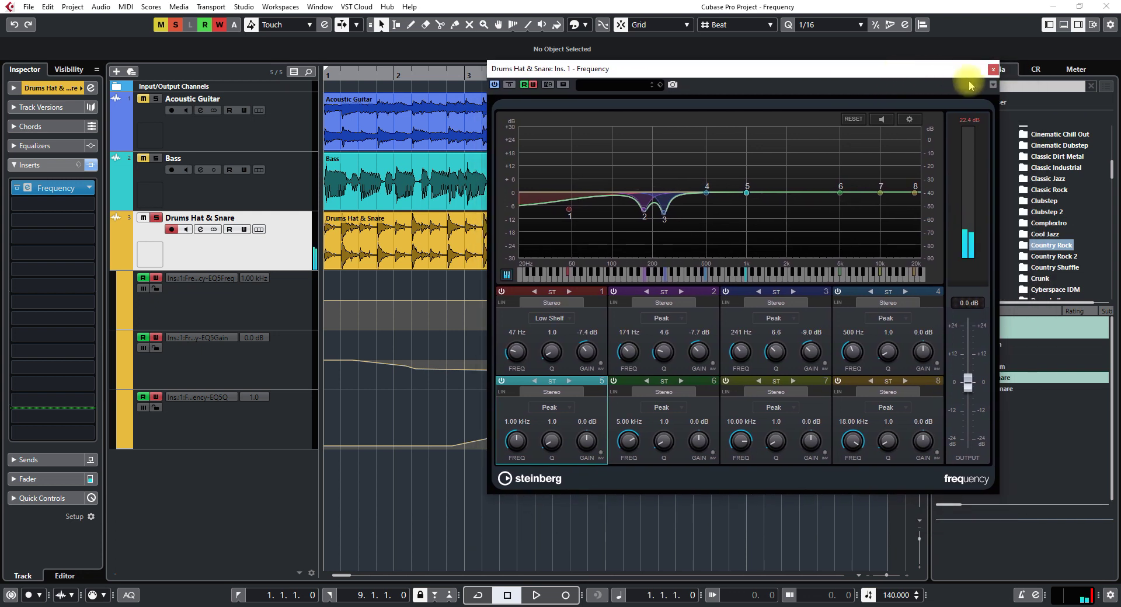
# Close the Frequency window, add two EQ5Gain points near bar 4, and raise the segment between them.
pyautogui.click(992, 69)
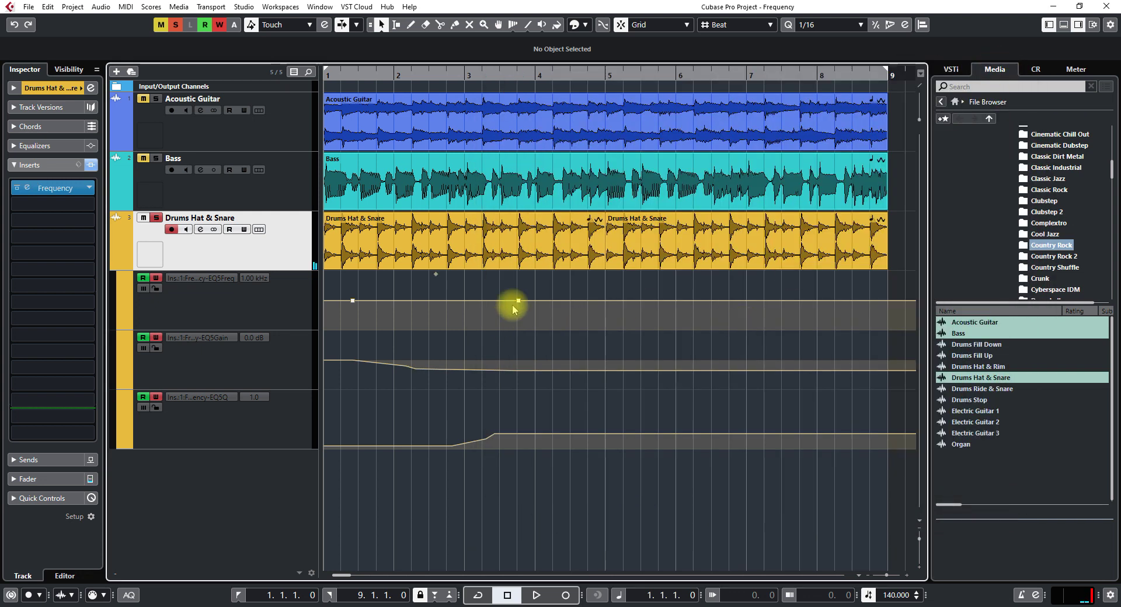
pyautogui.click(517, 374)
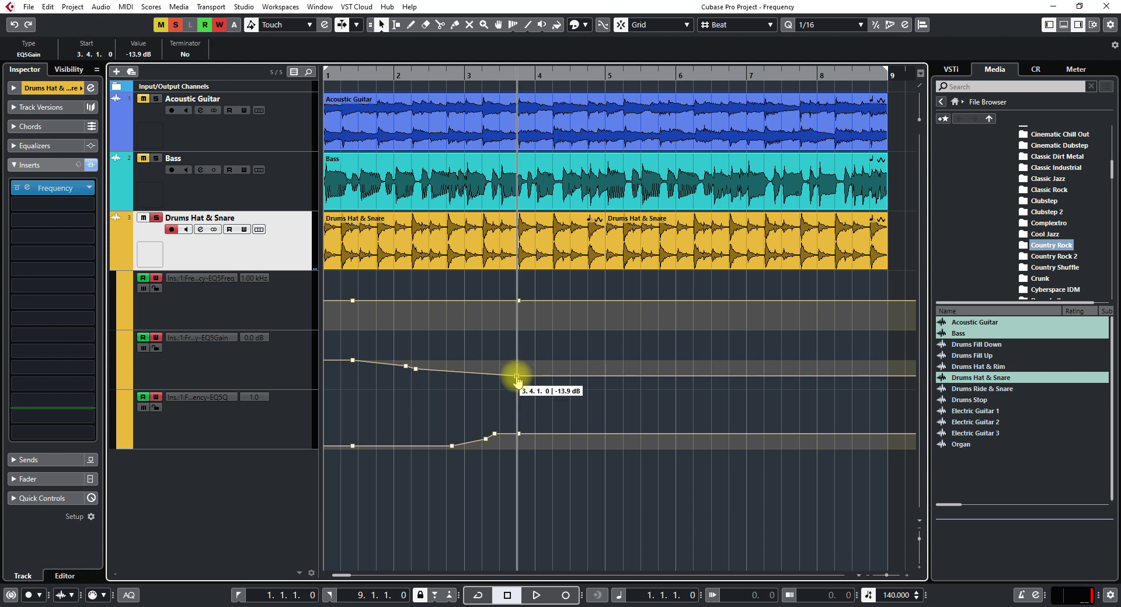
pyautogui.click(551, 375)
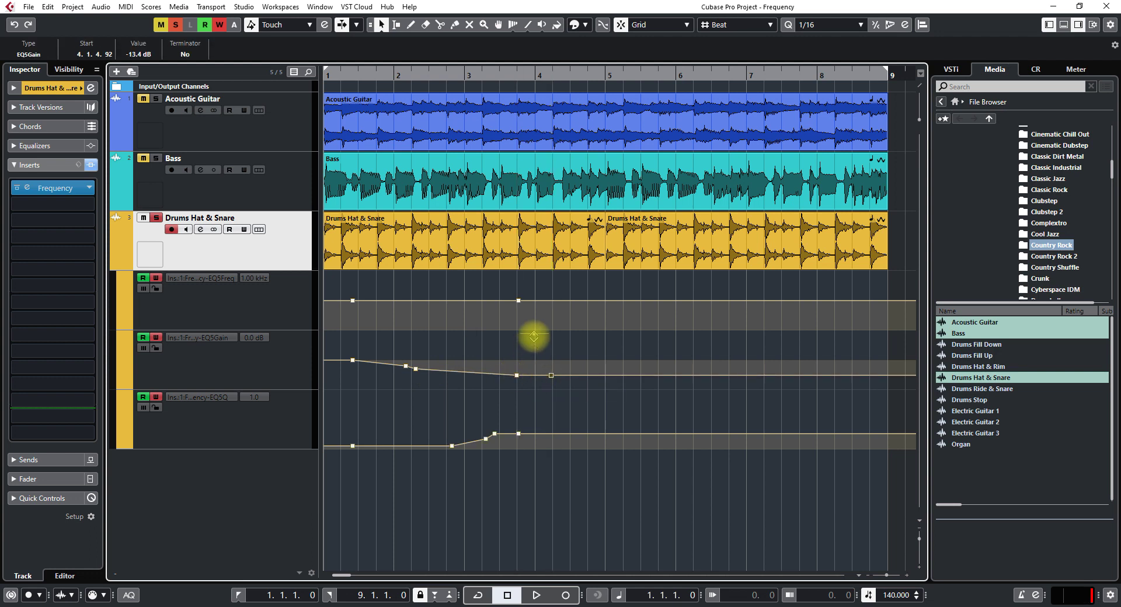
pyautogui.moveTo(533, 334)
pyautogui.mouseDown()
pyautogui.moveTo(533, 321)
pyautogui.moveTo(531, 331)
pyautogui.mouseUp()
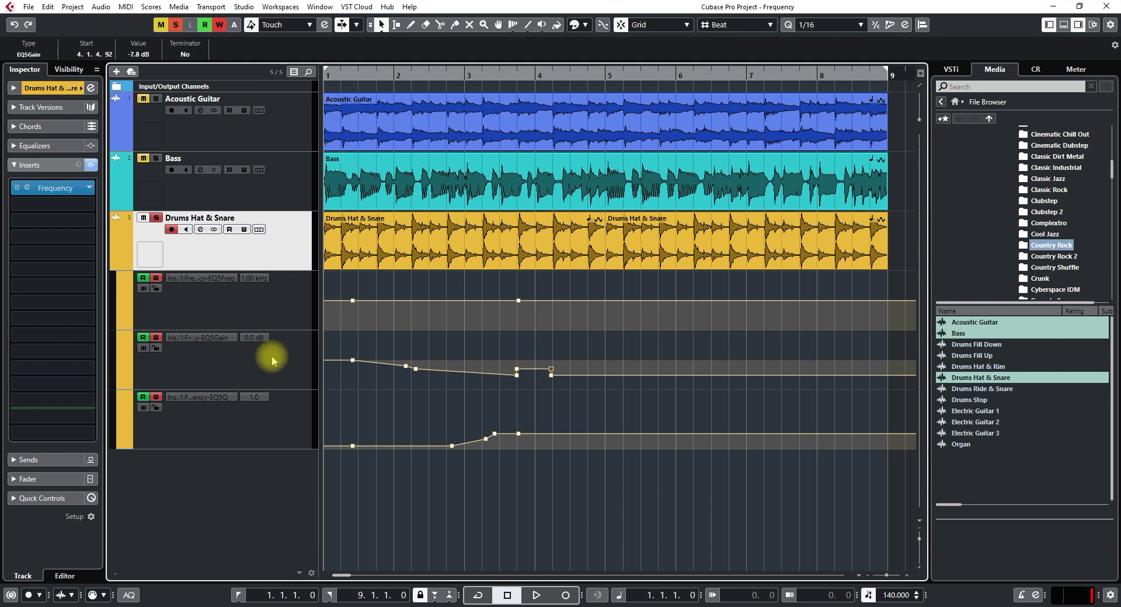
# Reopen Frequency from the Inspector insert slot, reposition its window, and open the preset options.
pyautogui.click(51, 188)
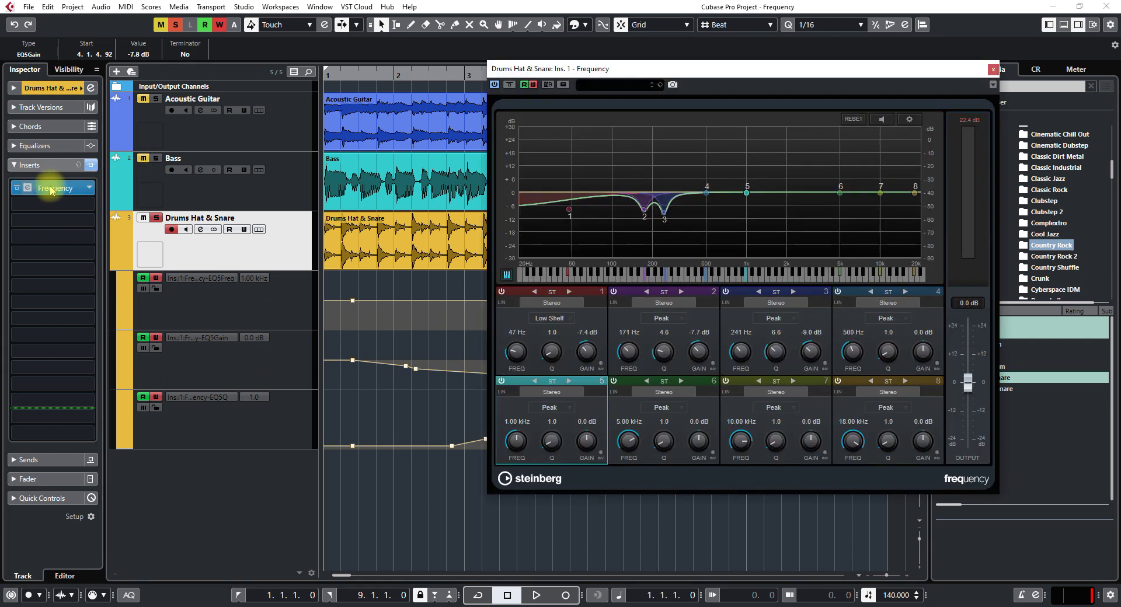
pyautogui.moveTo(772, 73); pyautogui.dragTo(587, 81)
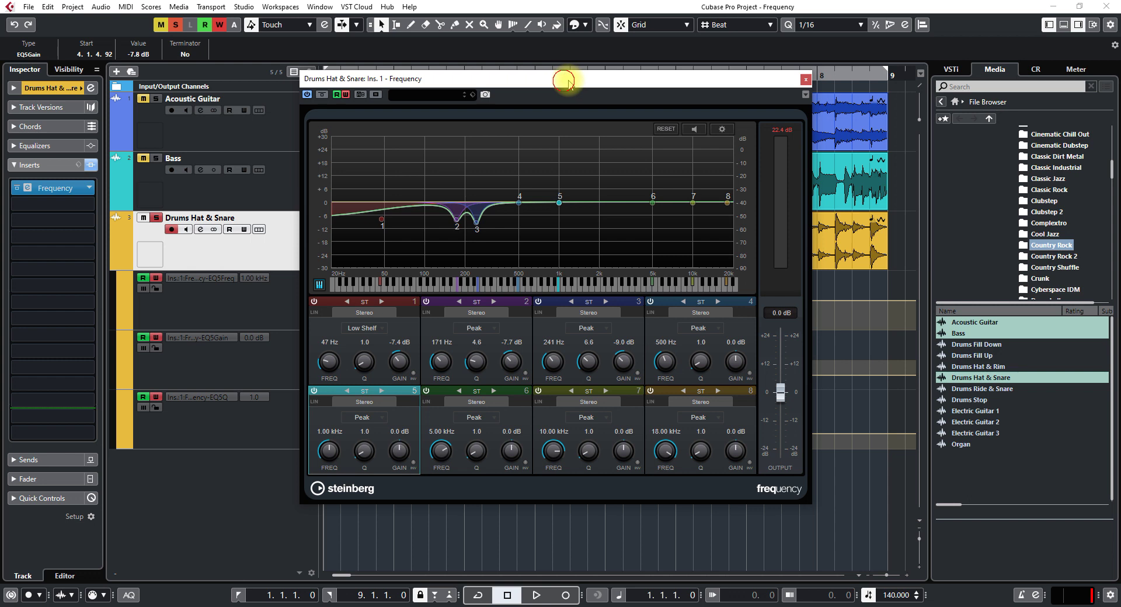
pyautogui.moveTo(565, 87); pyautogui.dragTo(595, 91)
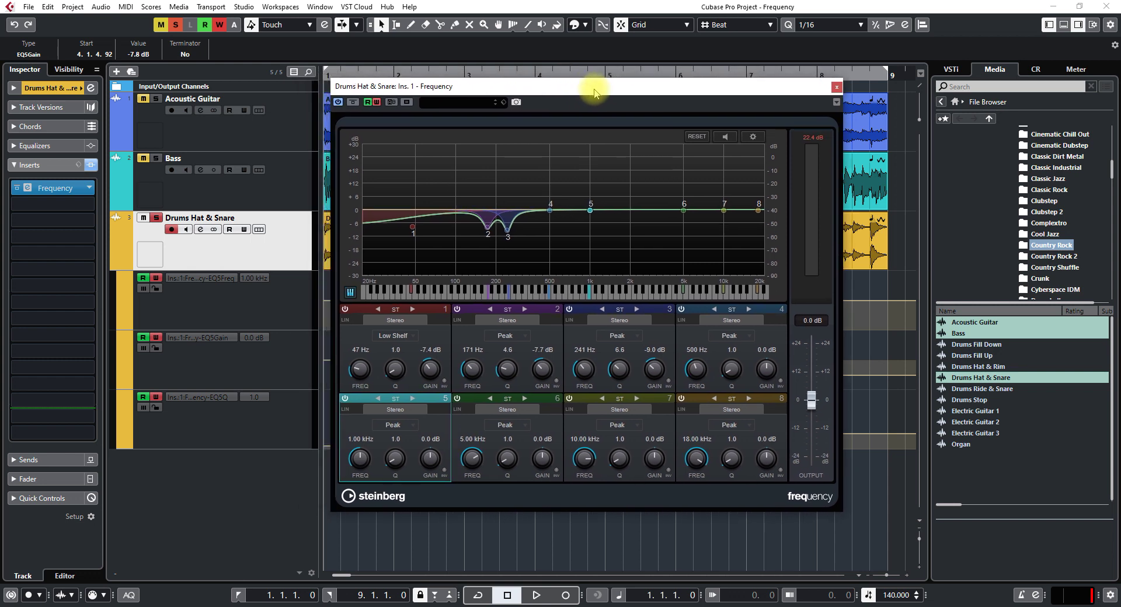
pyautogui.click(503, 104)
# Browse the Frequency presets and dismiss the browser without loading one.
pyautogui.click(528, 117)
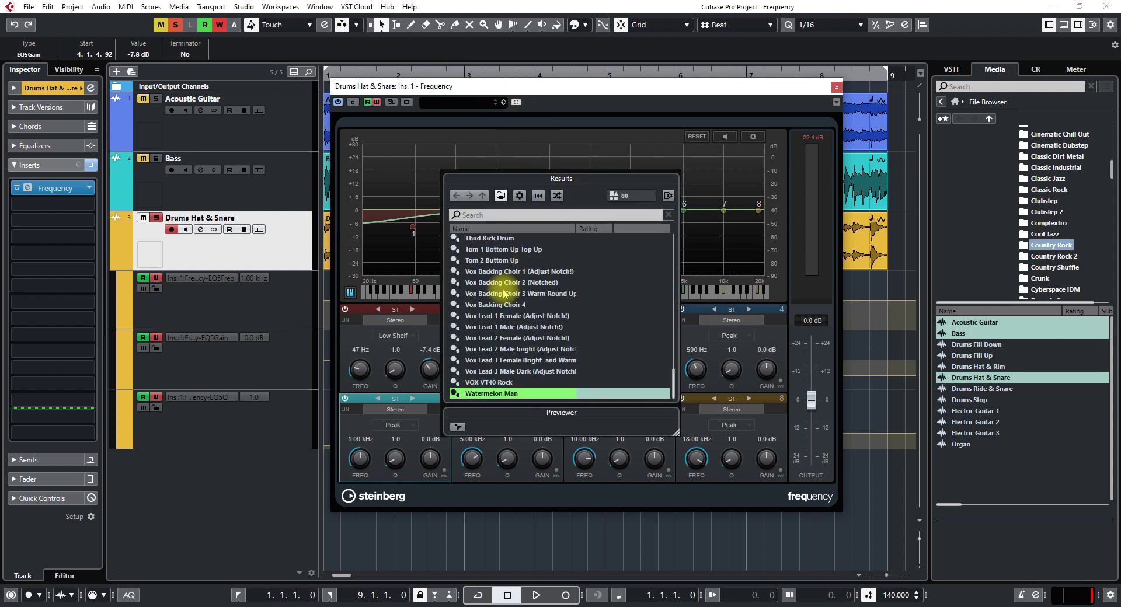
pyautogui.scroll(15, 503, 293)
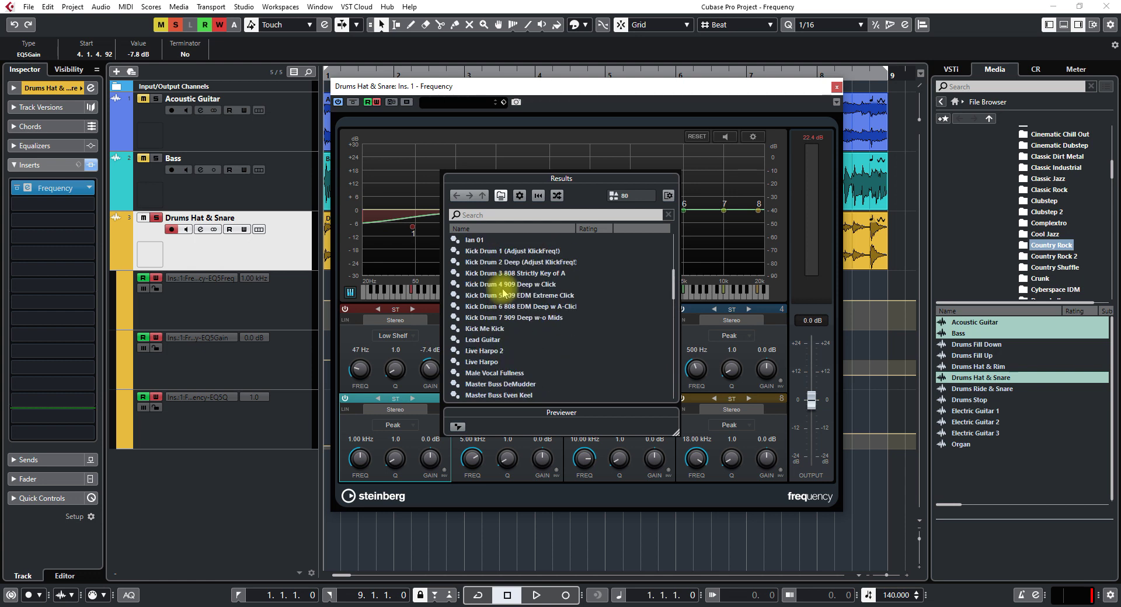
pyautogui.scroll(2, 503, 293)
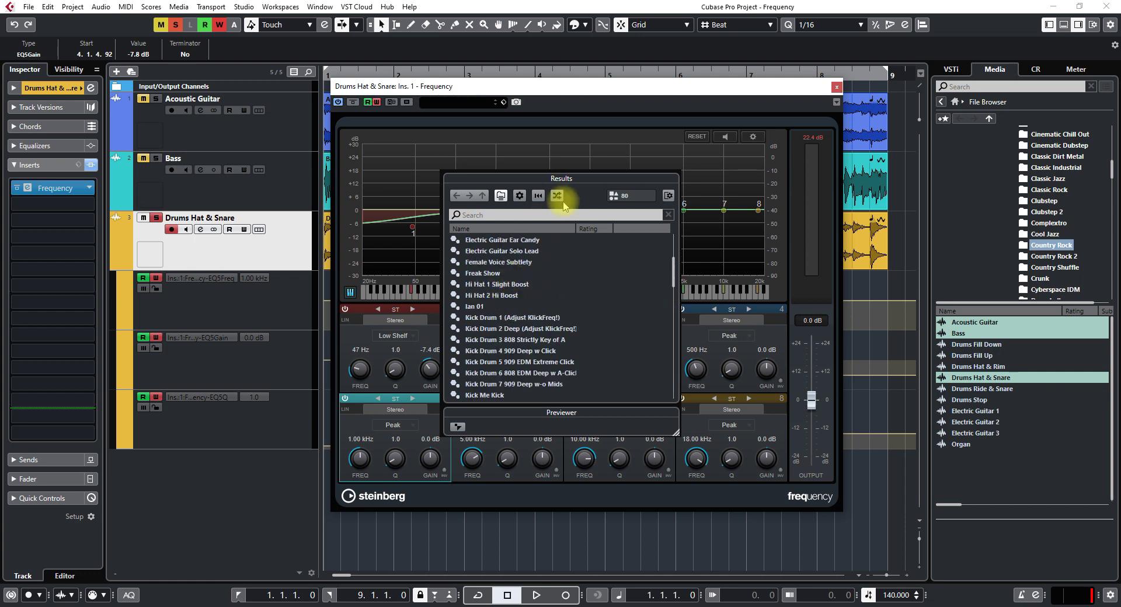
pyautogui.click(553, 96)
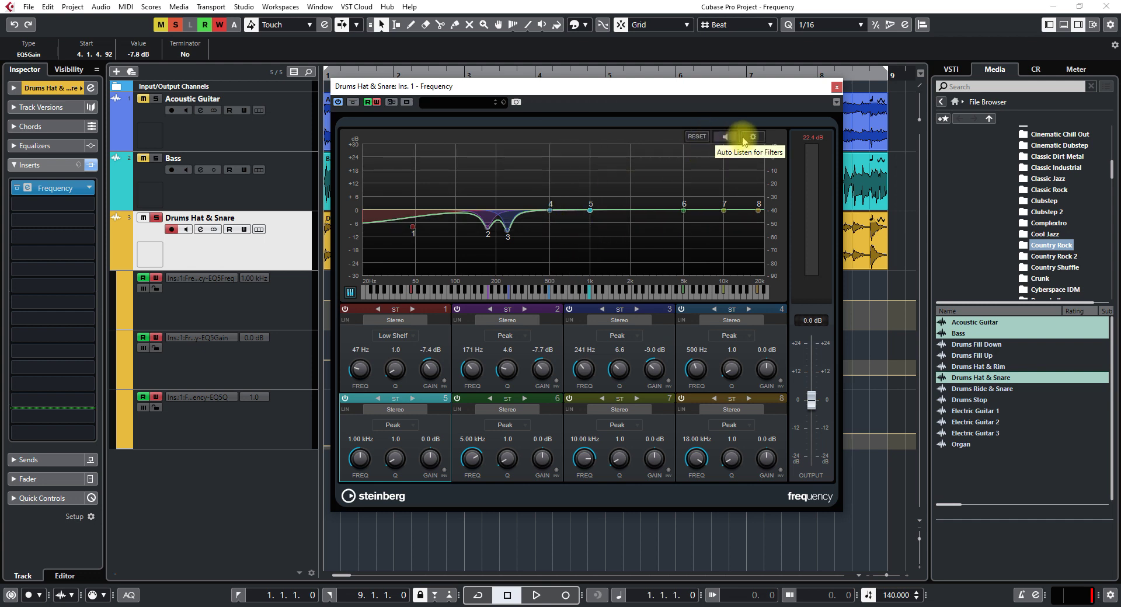
# Audition a -6.2 dB band 5 cut around 1 kHz during playback, then close the editor.
pyautogui.press('space')
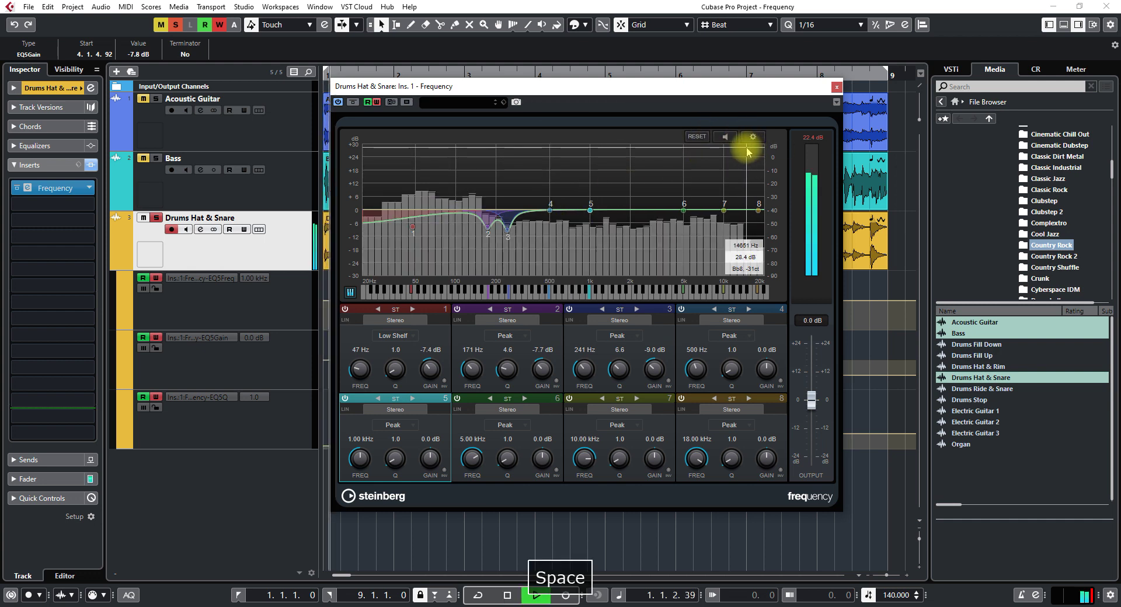
pyautogui.moveTo(590, 210); pyautogui.dragTo(591, 224)
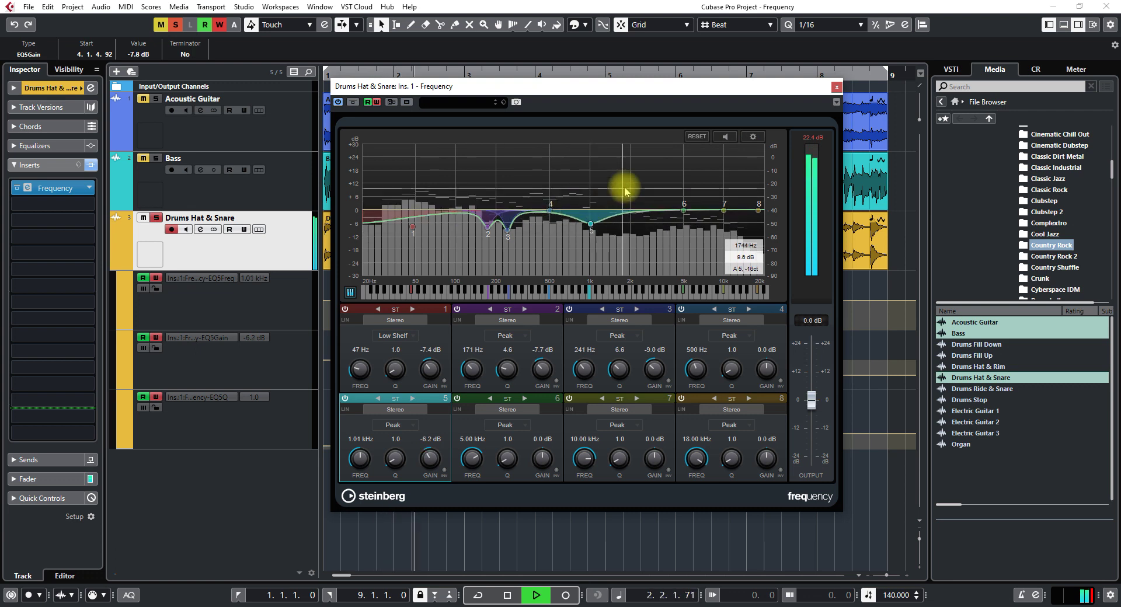
pyautogui.press('space')
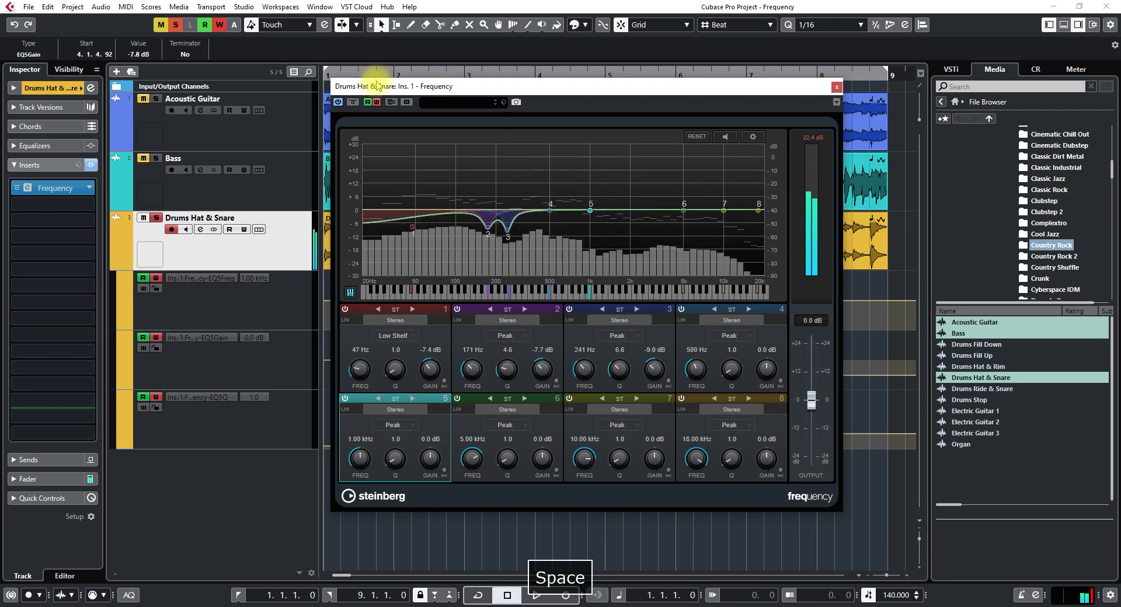
pyautogui.moveTo(778, 93); pyautogui.dragTo(801, 108)
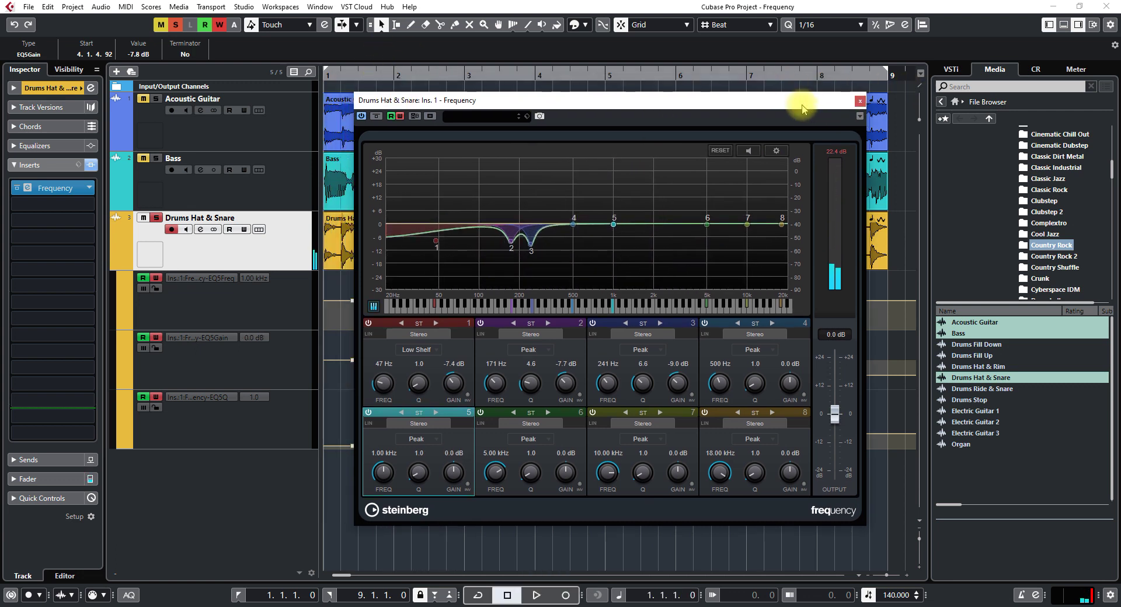
pyautogui.click(859, 100)
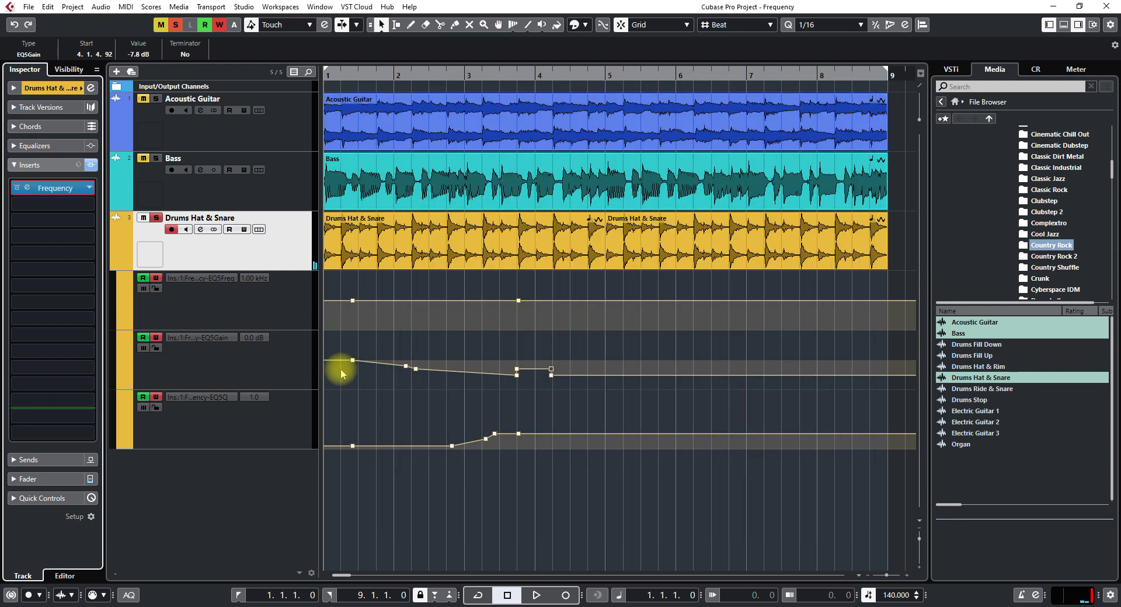
# Delete all automation points in the EQ5Gain lane using Select All Events.
pyautogui.click(287, 361)
pyautogui.rightClick(289, 359)
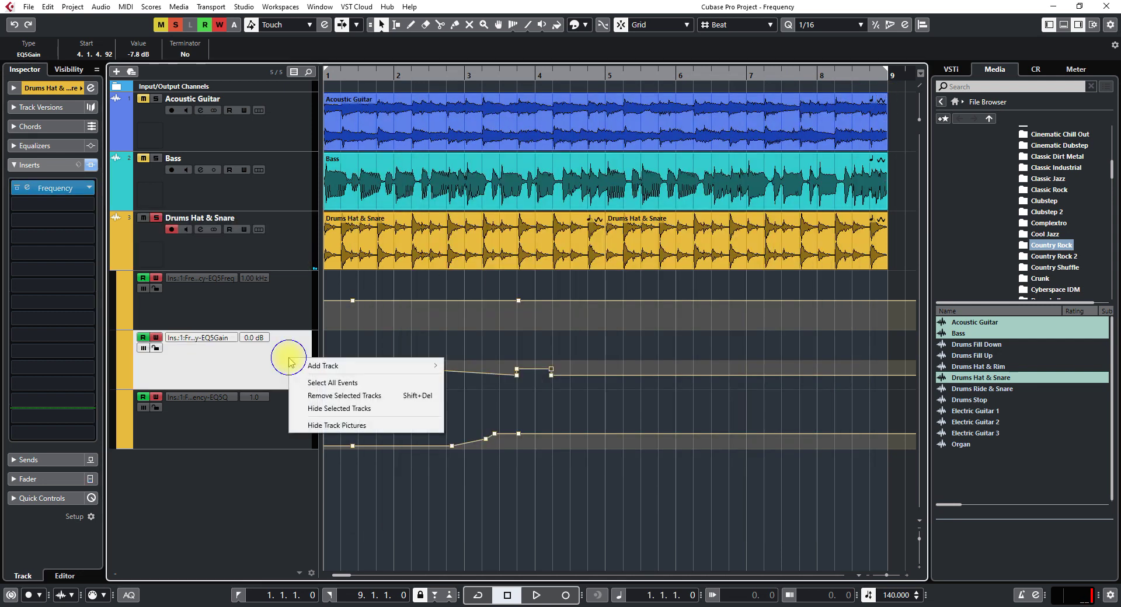
pyautogui.click(315, 383)
pyautogui.press('Delete')
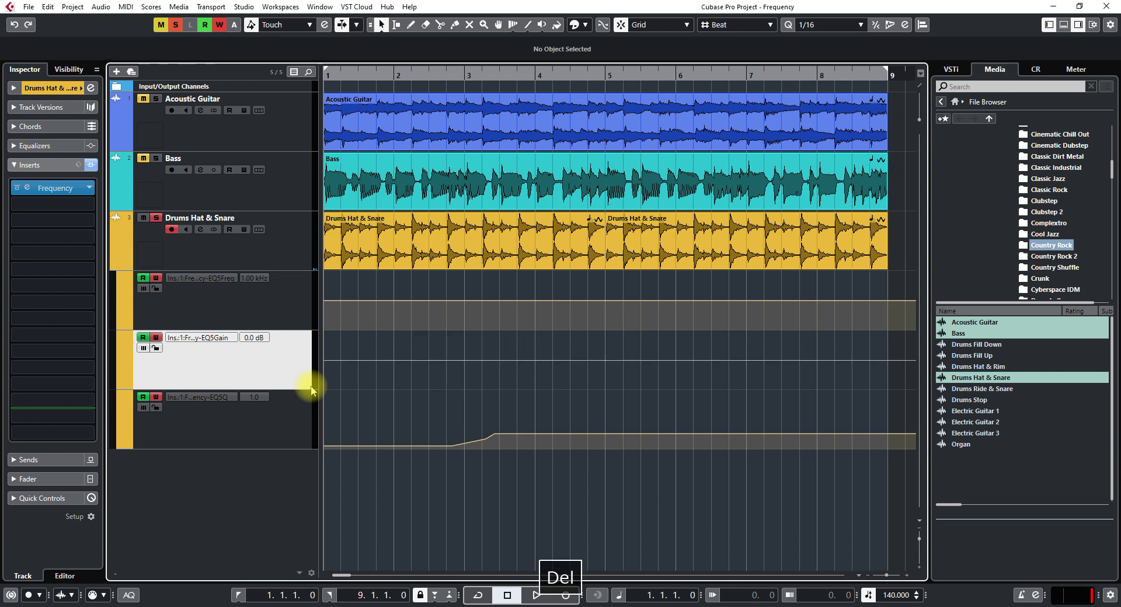
# Delete all automation points in the EQ5Q lane the same way.
pyautogui.click(299, 422)
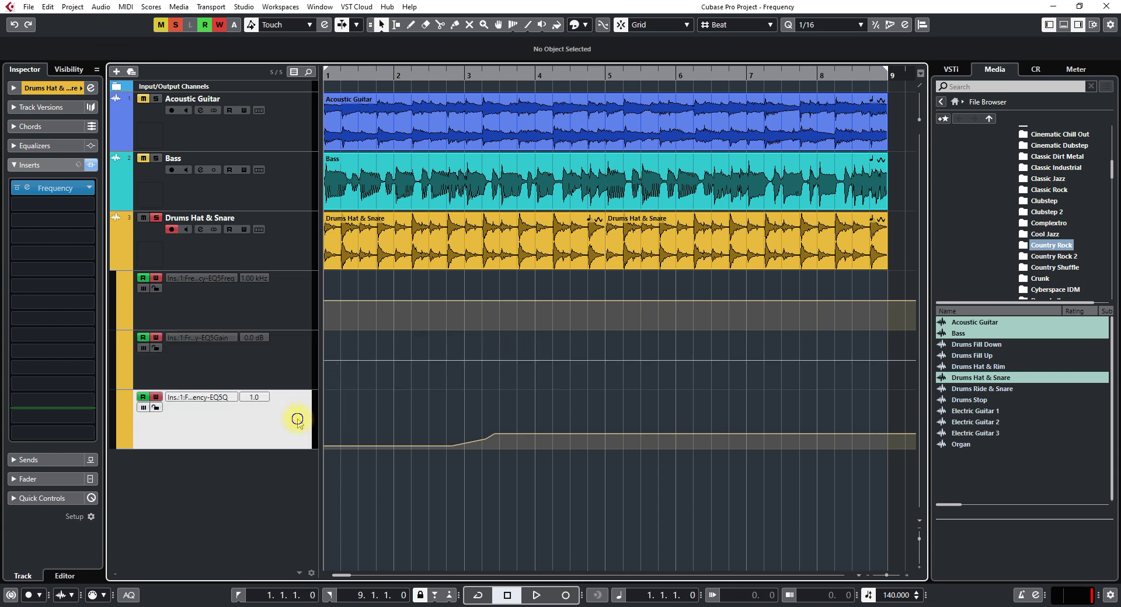
pyautogui.rightClick(297, 420)
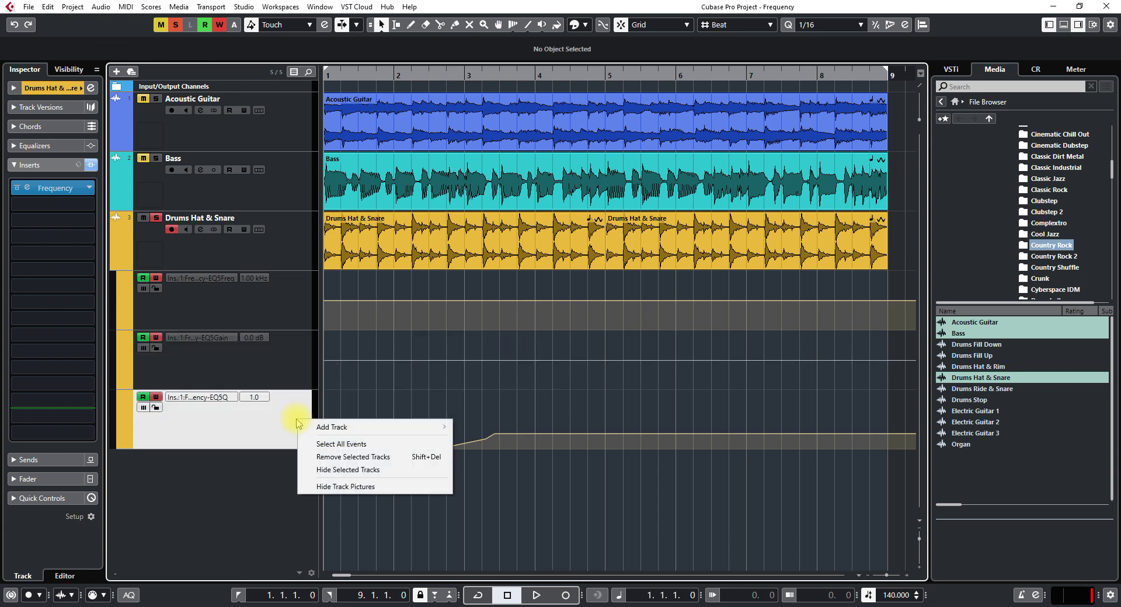
pyautogui.click(325, 444)
pyautogui.press('Delete')
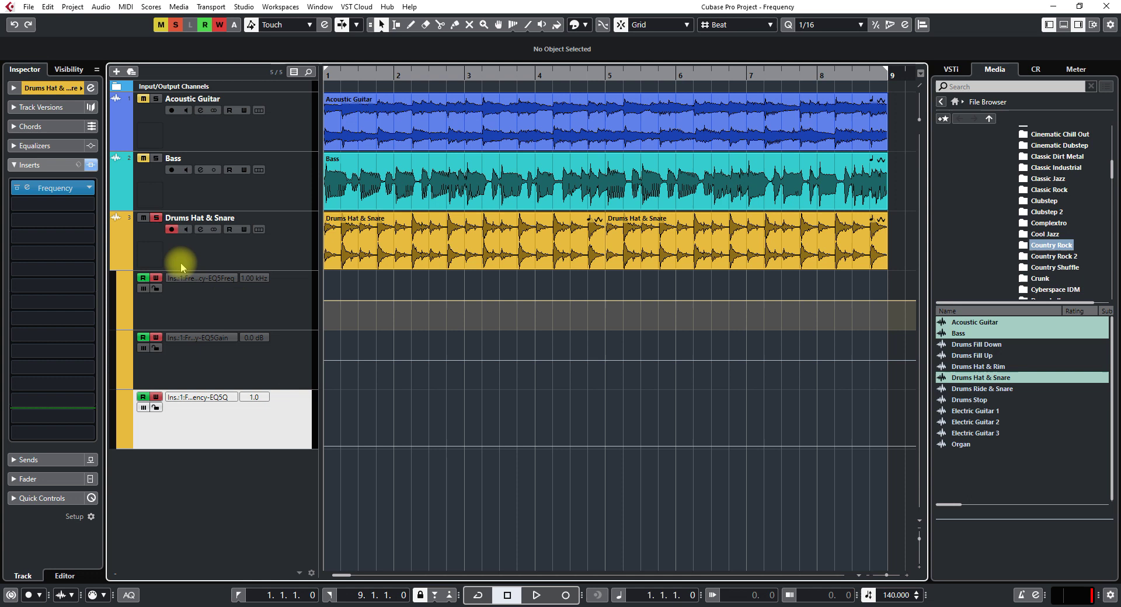
# Hide the Drums Hat & Snare automation lanes and expand its Inspector Fader section.
pyautogui.click(115, 268)
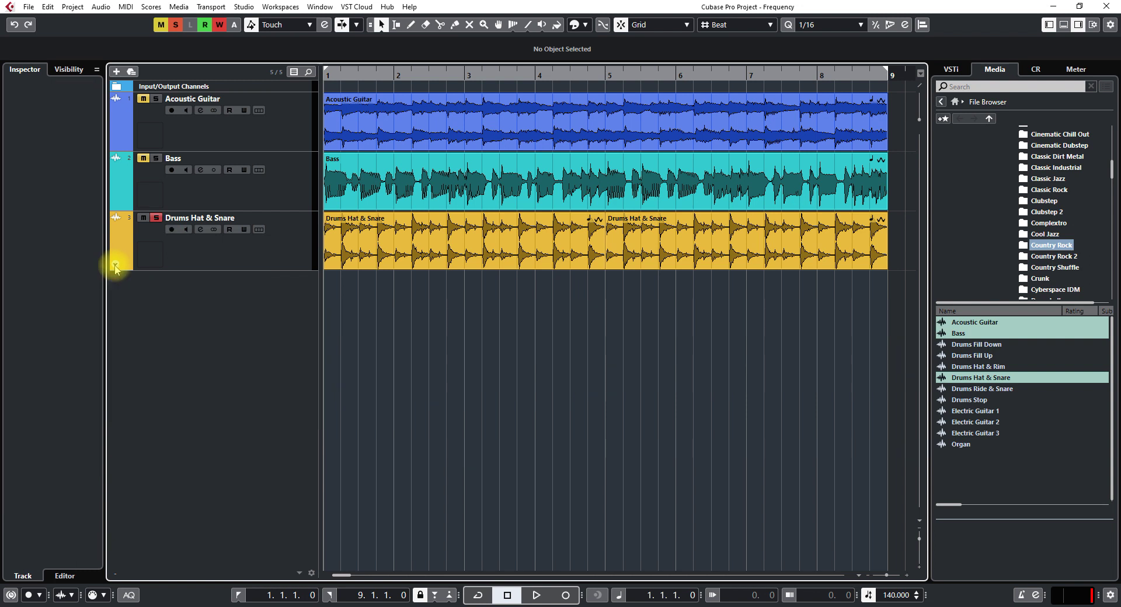
pyautogui.click(271, 259)
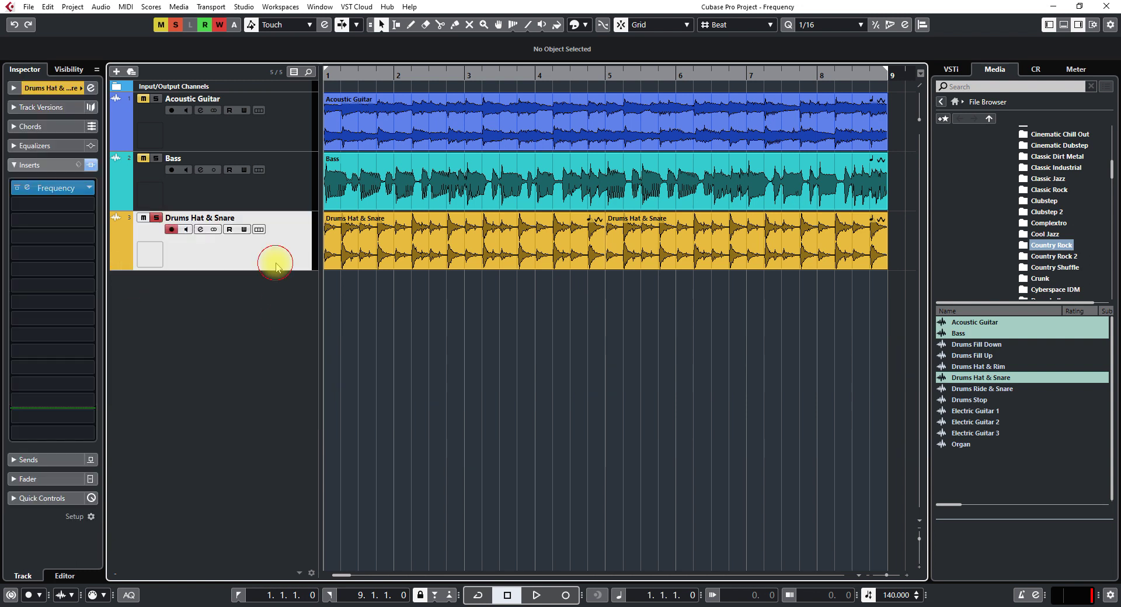
pyautogui.click(45, 479)
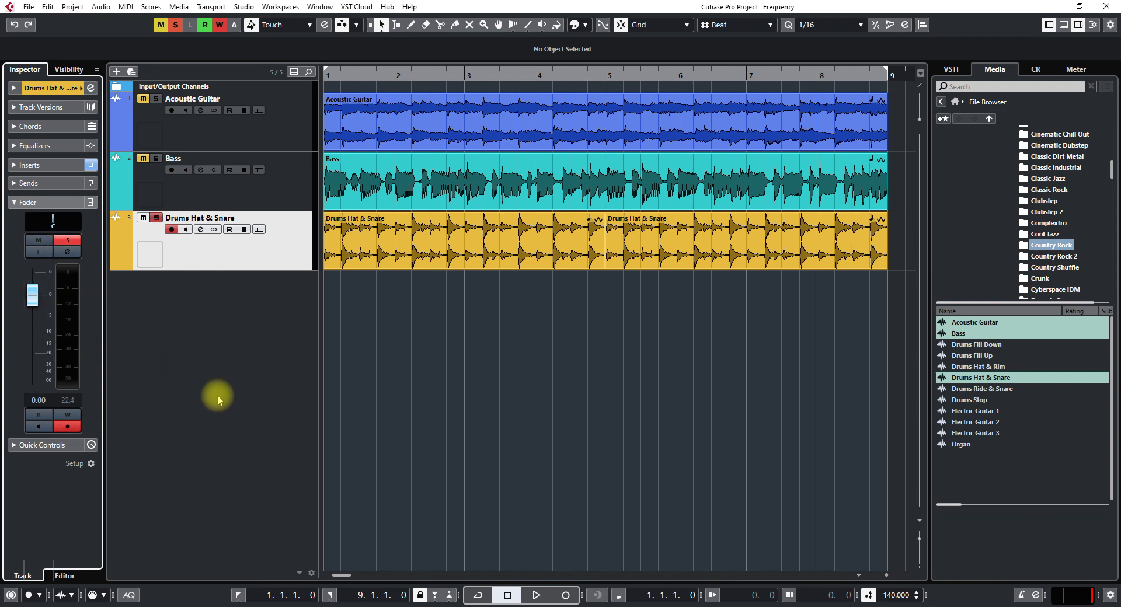
# Toggle the MixConsole with F3, then open the track's Channel Settings and its Frequency insert.
pyautogui.press('F3')
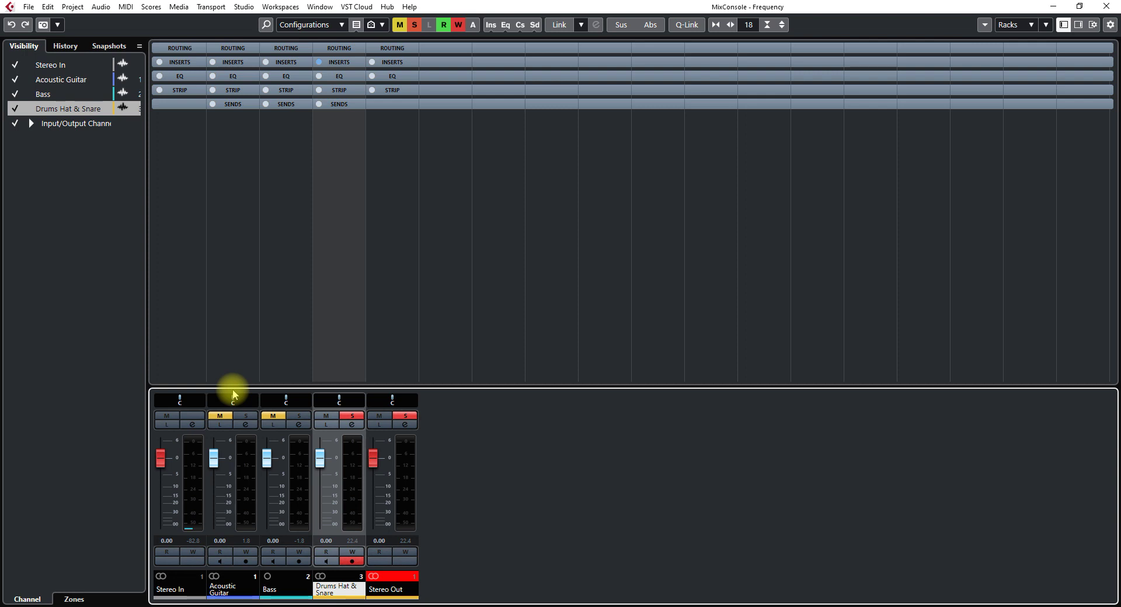
pyautogui.press('F3')
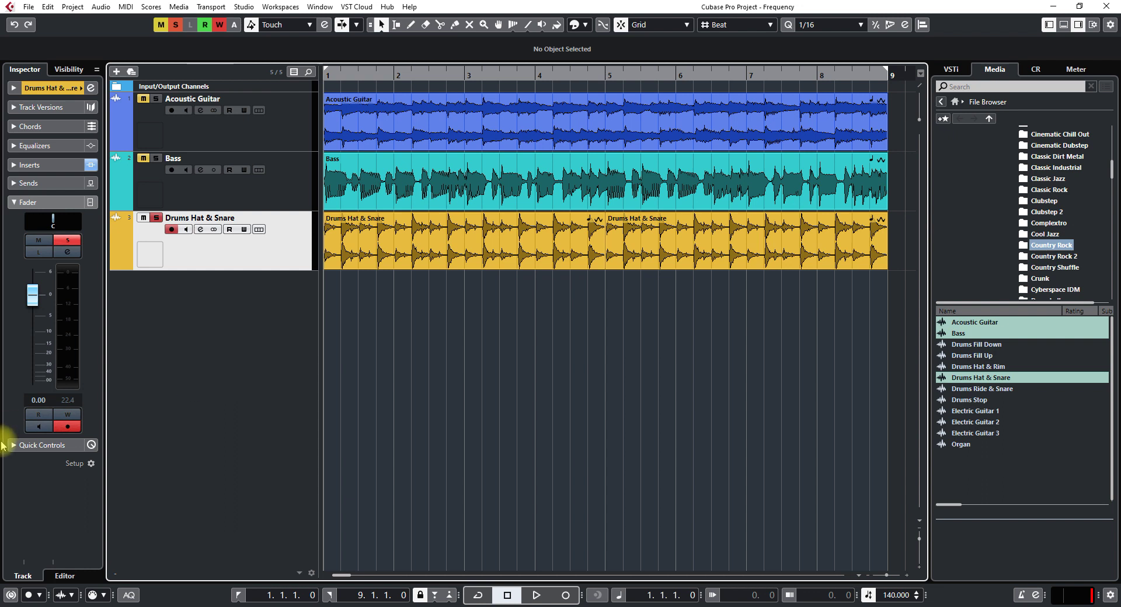
pyautogui.click(200, 230)
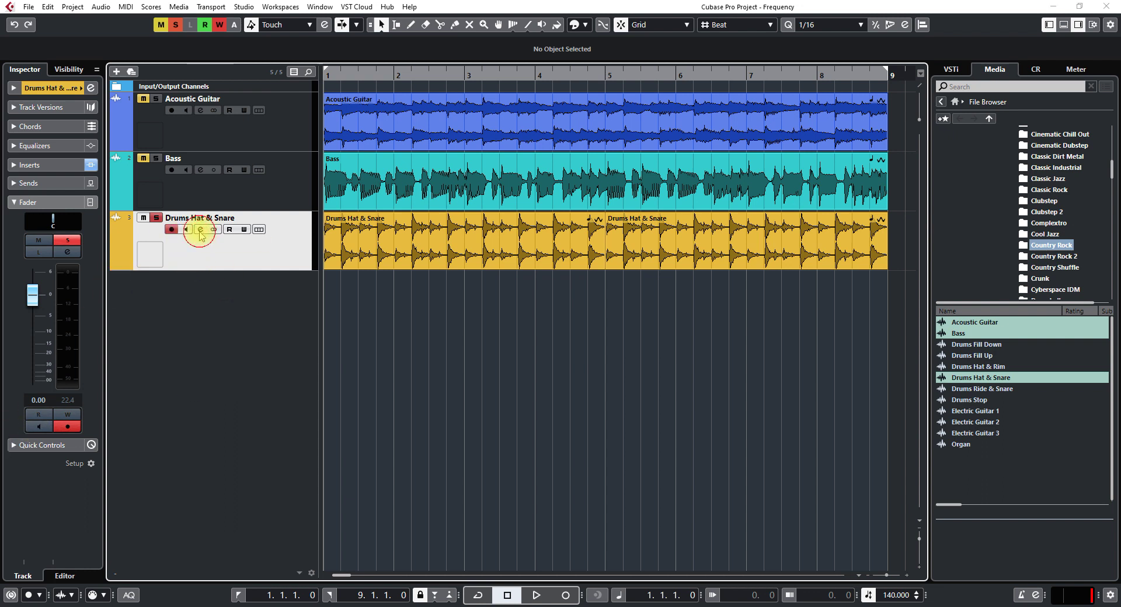
pyautogui.click(405, 162)
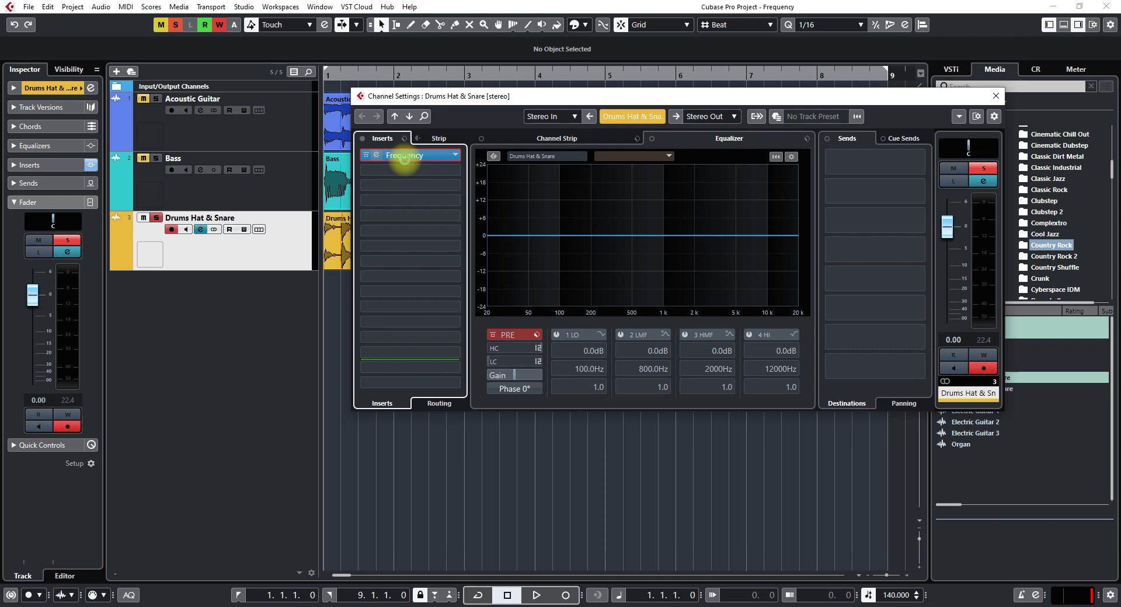